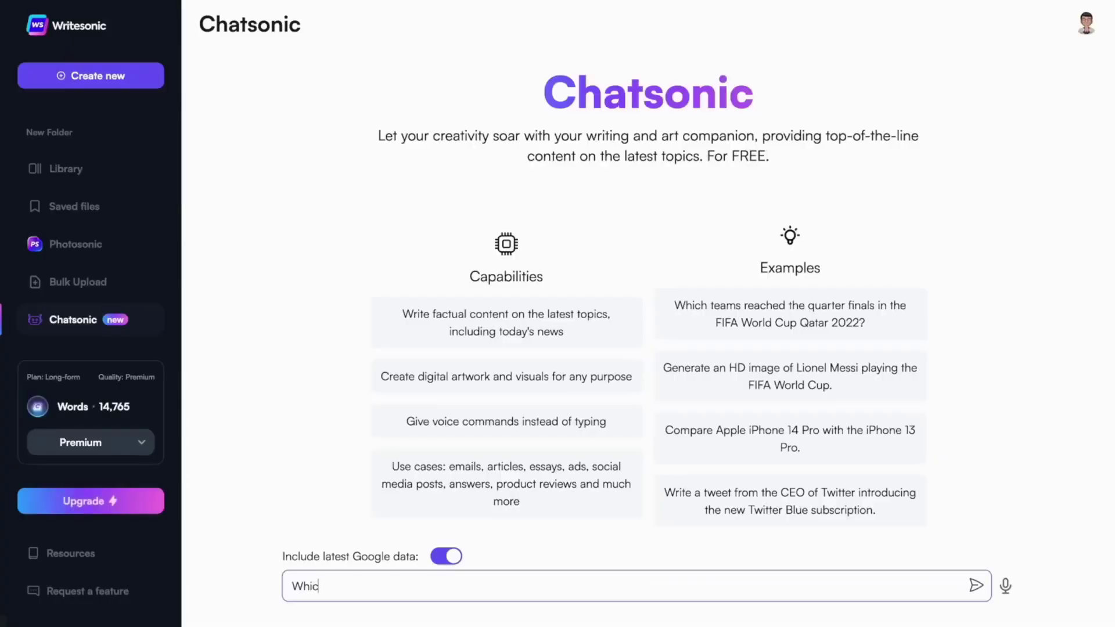
Type the FIFA World Cup quarter-finals question into the Chatsonic message box
{"action": "type", "text": "h teams reached the quarter finals in the FIFA"}
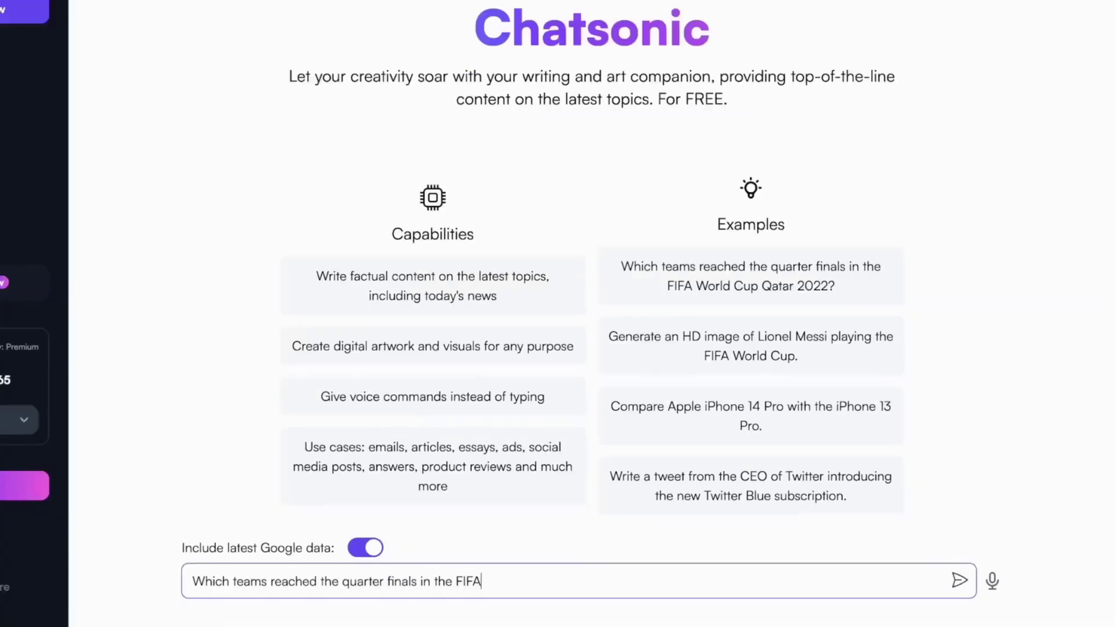
{"action": "type", "text": "?"}
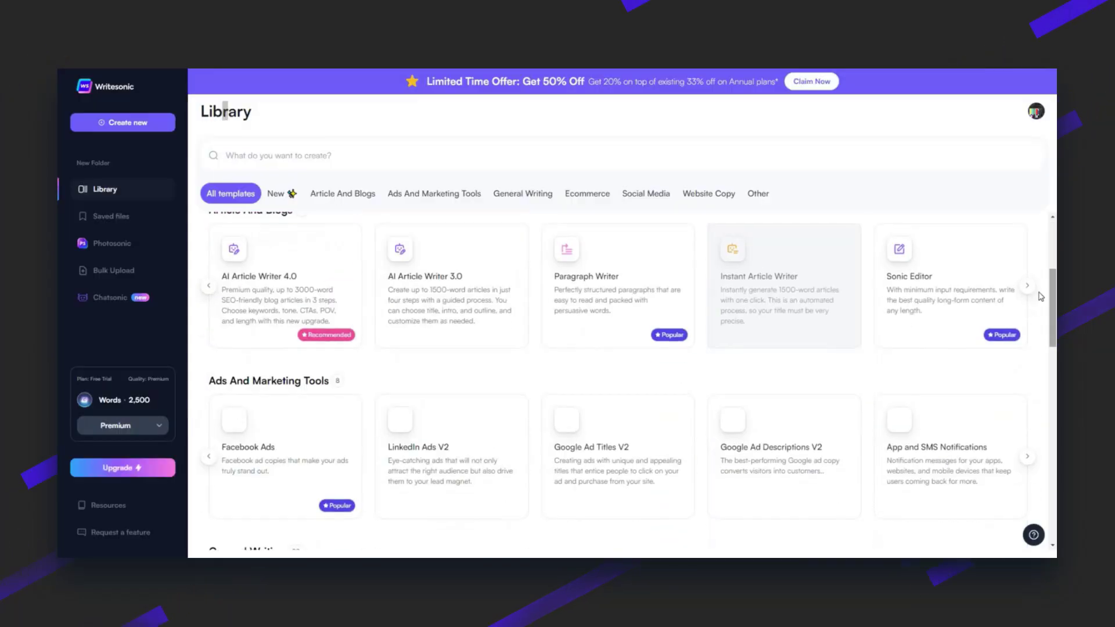
Scroll through the template Library to find the ChatSonic (Like ChatGPT) card
{"action": "scroll", "coordinate": [1040, 296], "scroll_direction": "down", "scroll_amount": 6}
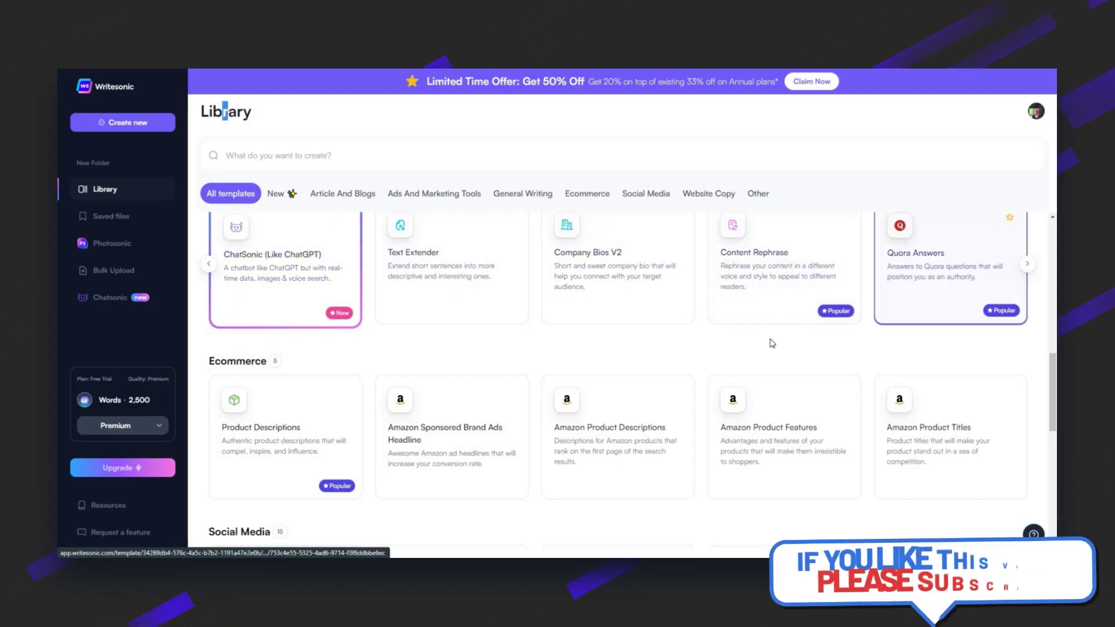
{"action": "scroll", "coordinate": [423, 351], "scroll_direction": "up", "scroll_amount": 8}
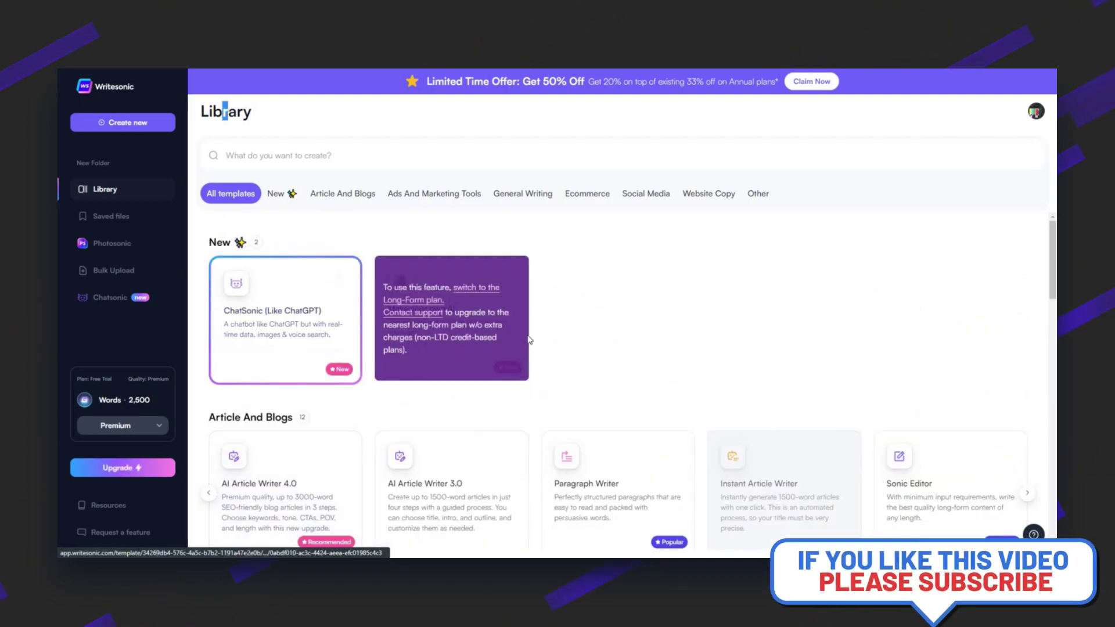
{"action": "scroll", "coordinate": [529, 339], "scroll_direction": "down", "scroll_amount": 3}
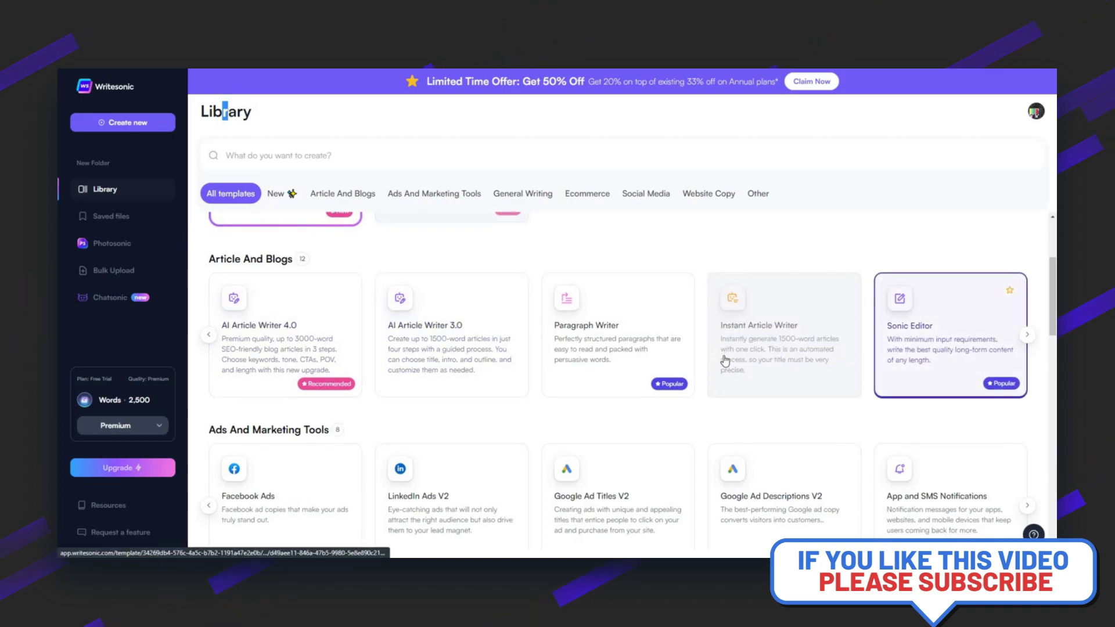
{"action": "scroll", "coordinate": [725, 361], "scroll_direction": "down", "scroll_amount": 6}
Keep the General AI personality and send 'write me youtube content about ai tools' to Chatsonic
{"action": "left_click", "coordinate": [299, 377]}
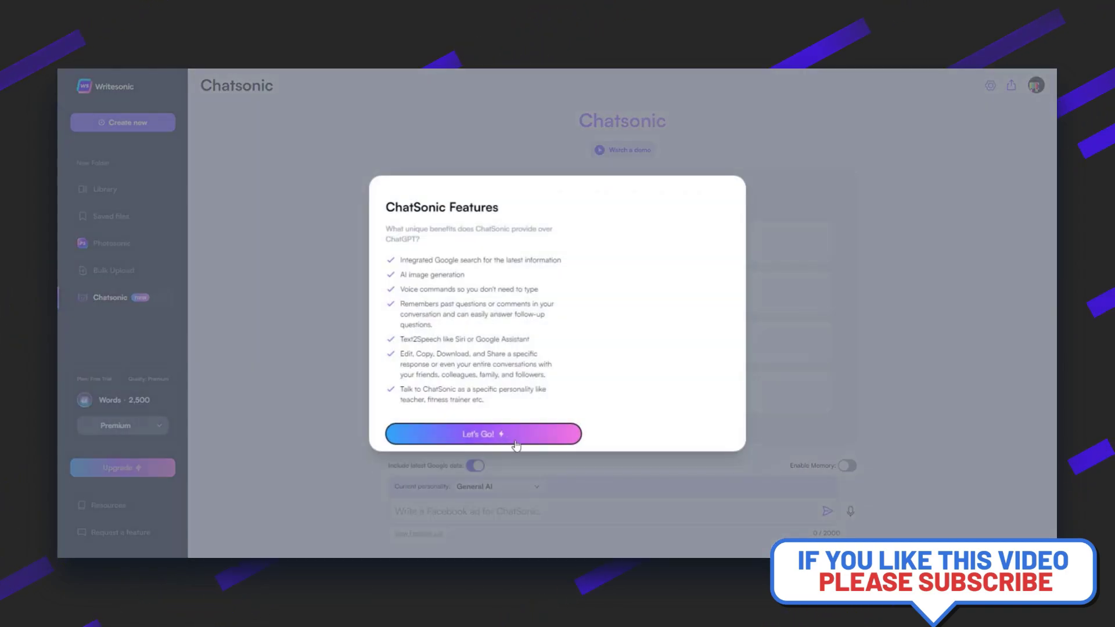
{"action": "left_click", "coordinate": [517, 445]}
{"action": "left_click", "coordinate": [533, 490]}
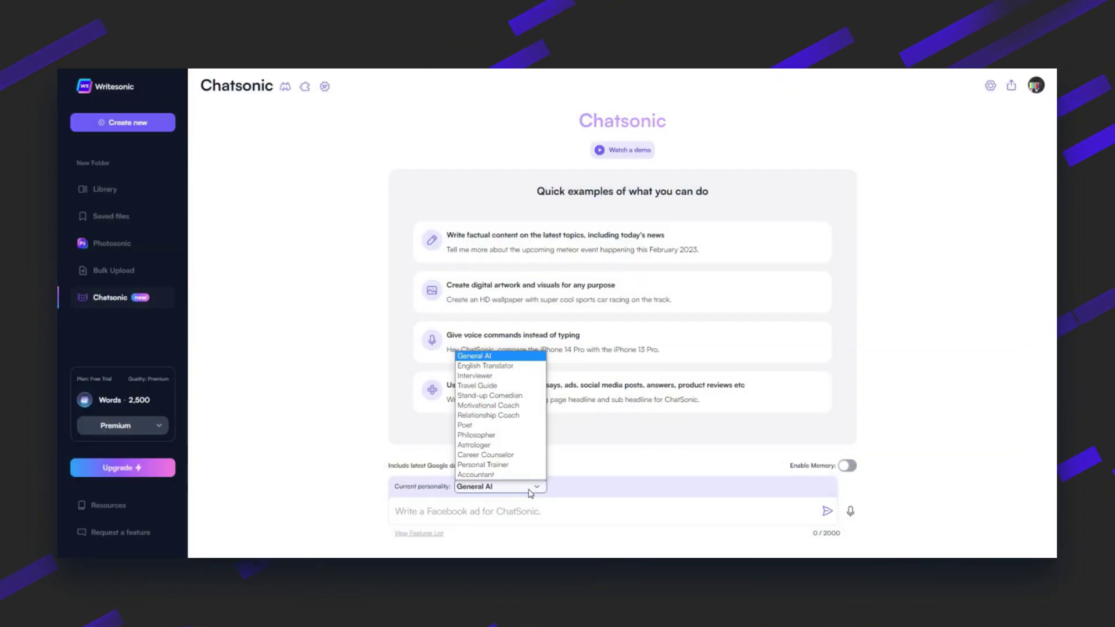
{"action": "left_click", "coordinate": [480, 510]}
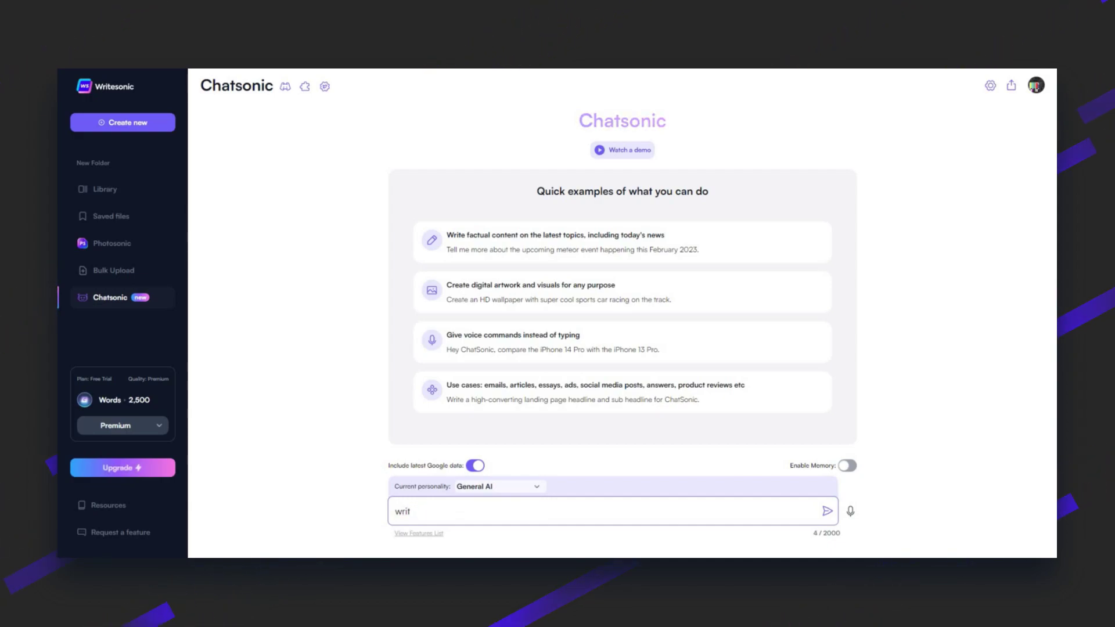
{"action": "type", "text": "me "}
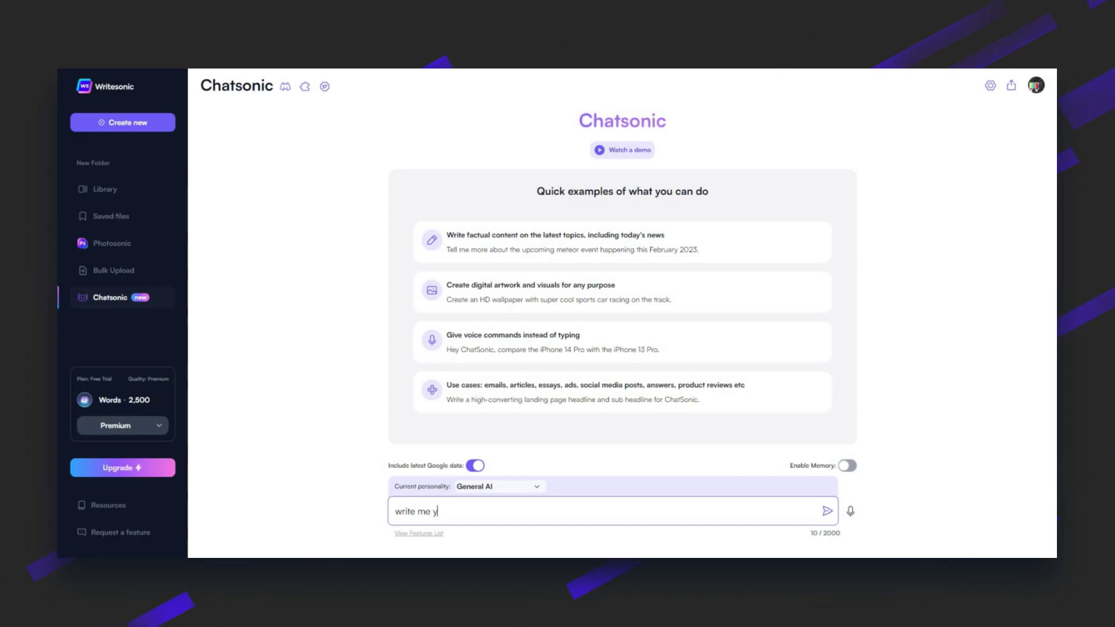
{"action": "type", "text": "youtube "}
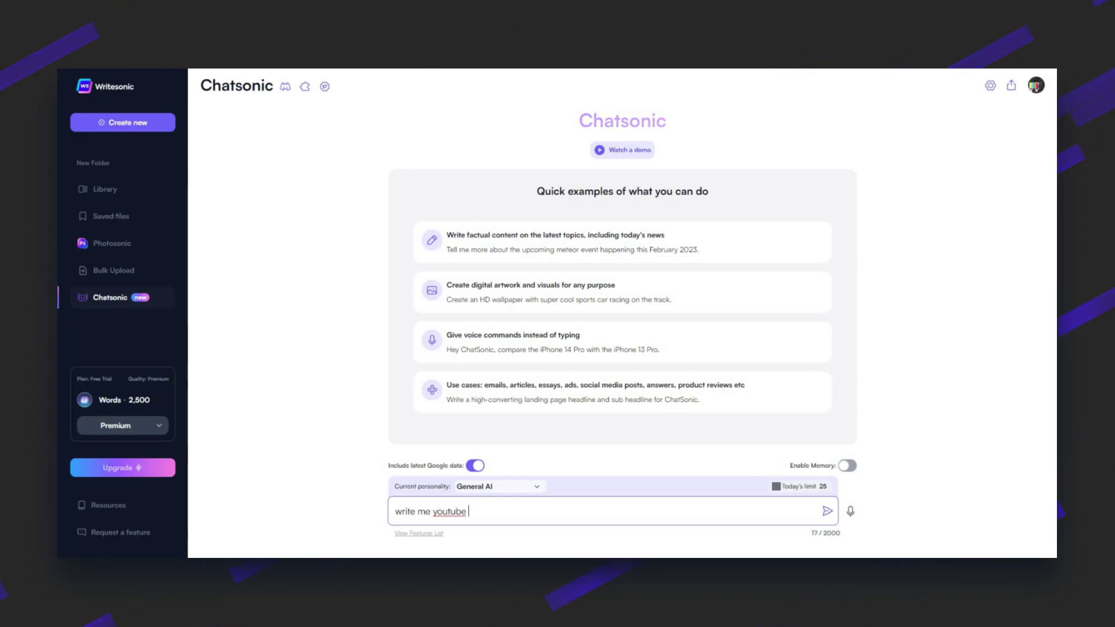
{"action": "type", "text": "content about ai tools"}
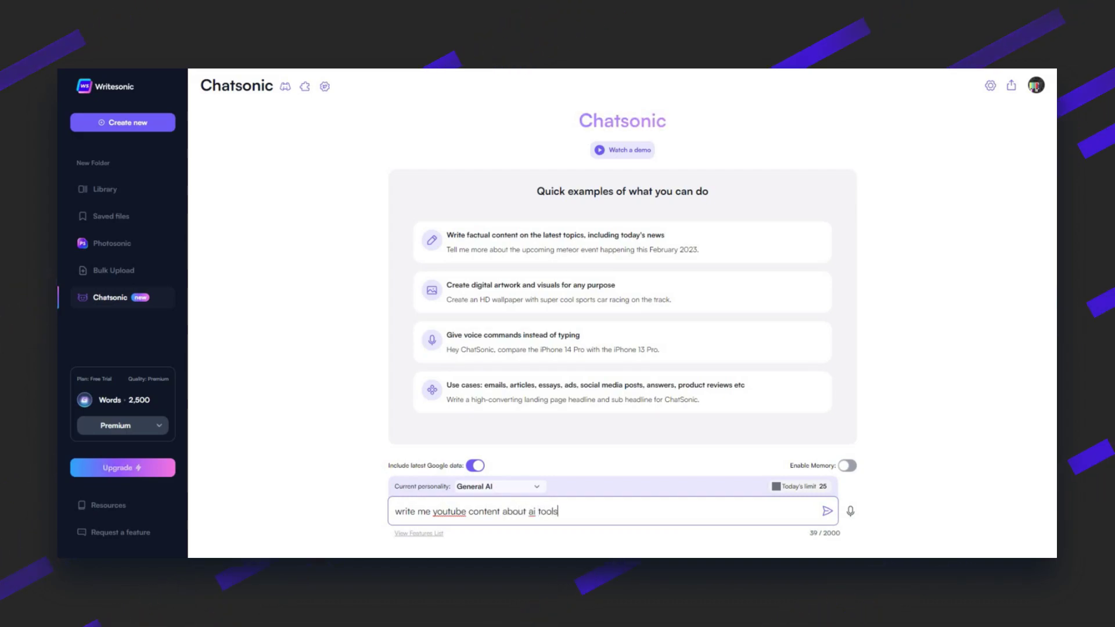
{"action": "key", "text": "Return"}
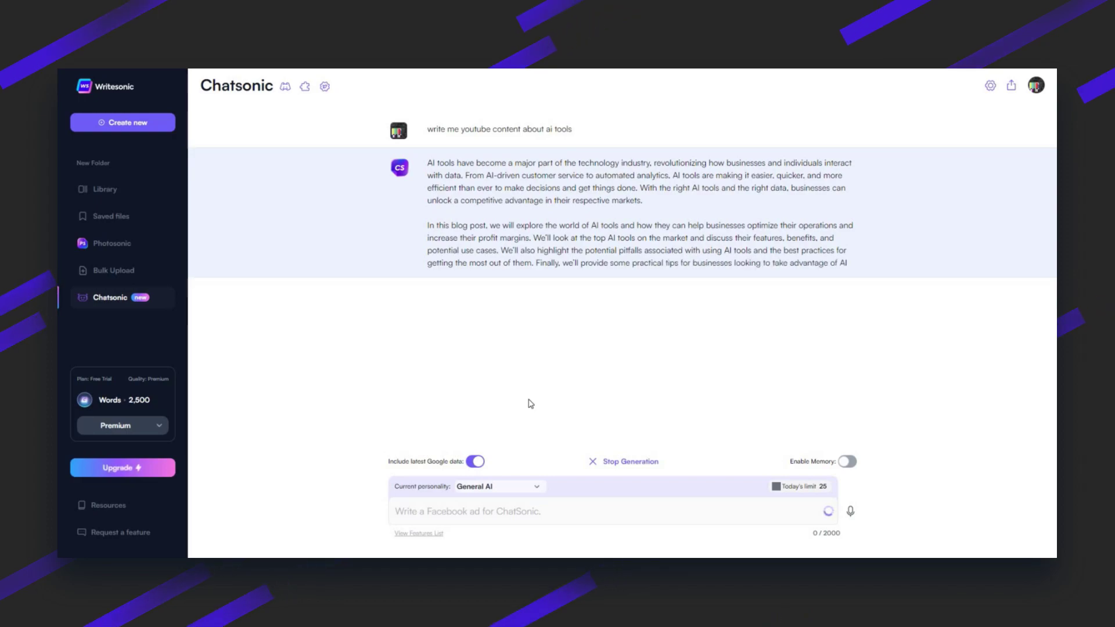
{"action": "left_click", "coordinate": [534, 490]}
Browse the New, Article And Blogs, Ads And Marketing and General Writing categories, previewing Text Extender
{"action": "left_click", "coordinate": [505, 511]}
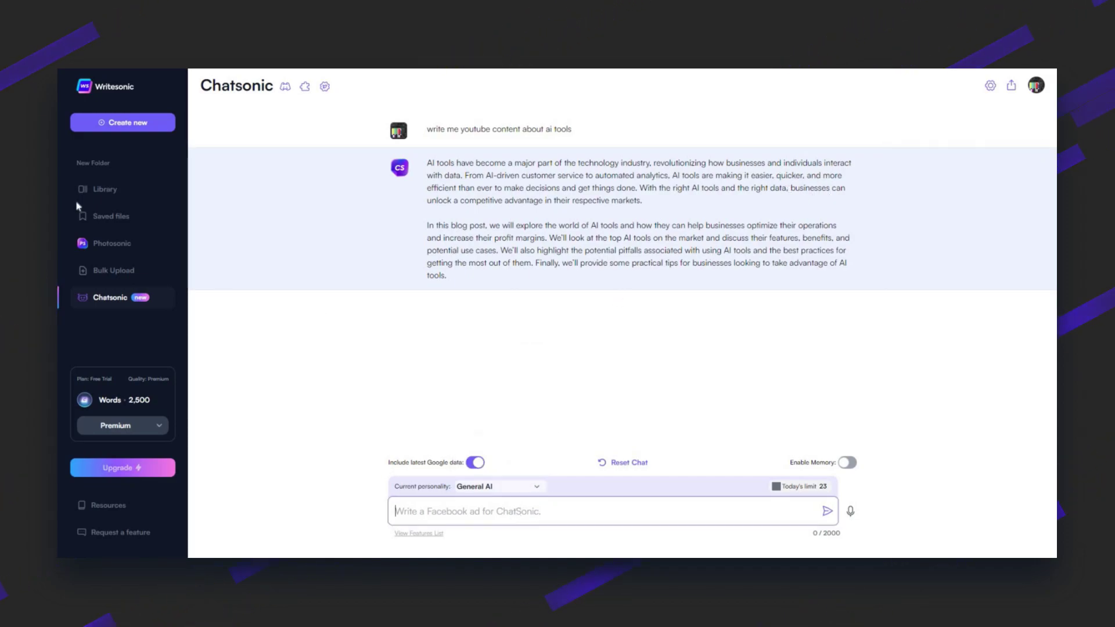
{"action": "left_click", "coordinate": [97, 192]}
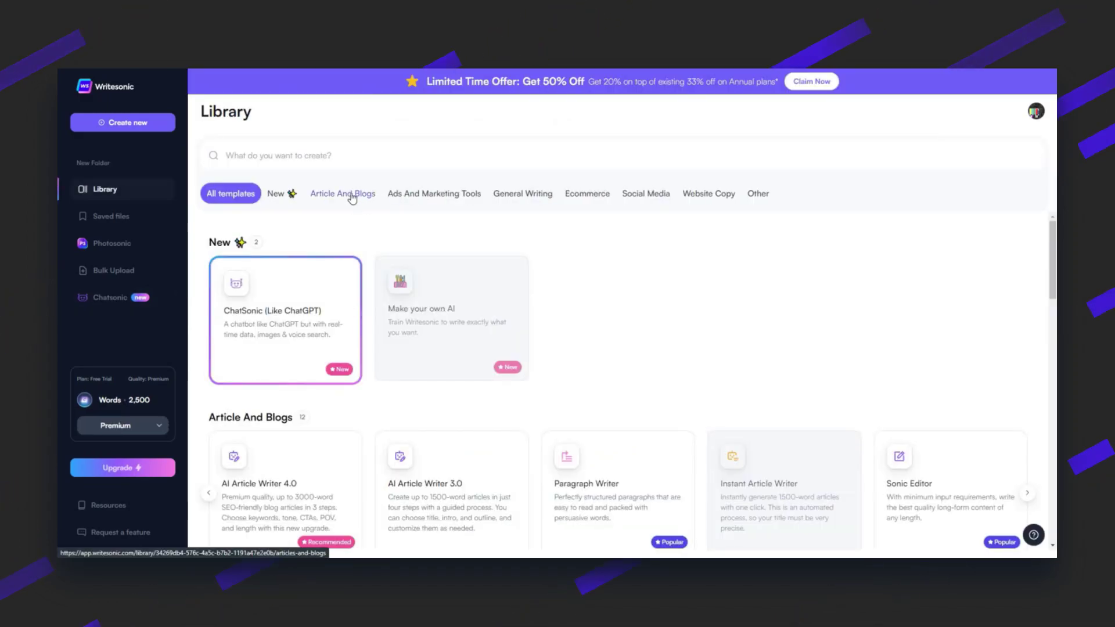
{"action": "left_click", "coordinate": [281, 197]}
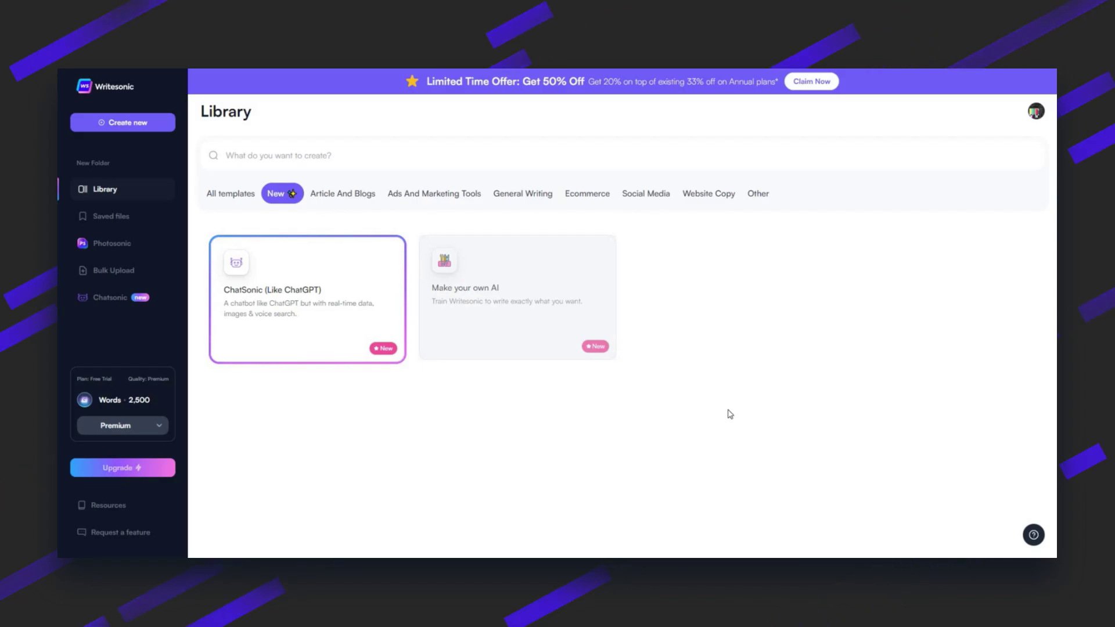
{"action": "left_click", "coordinate": [364, 194]}
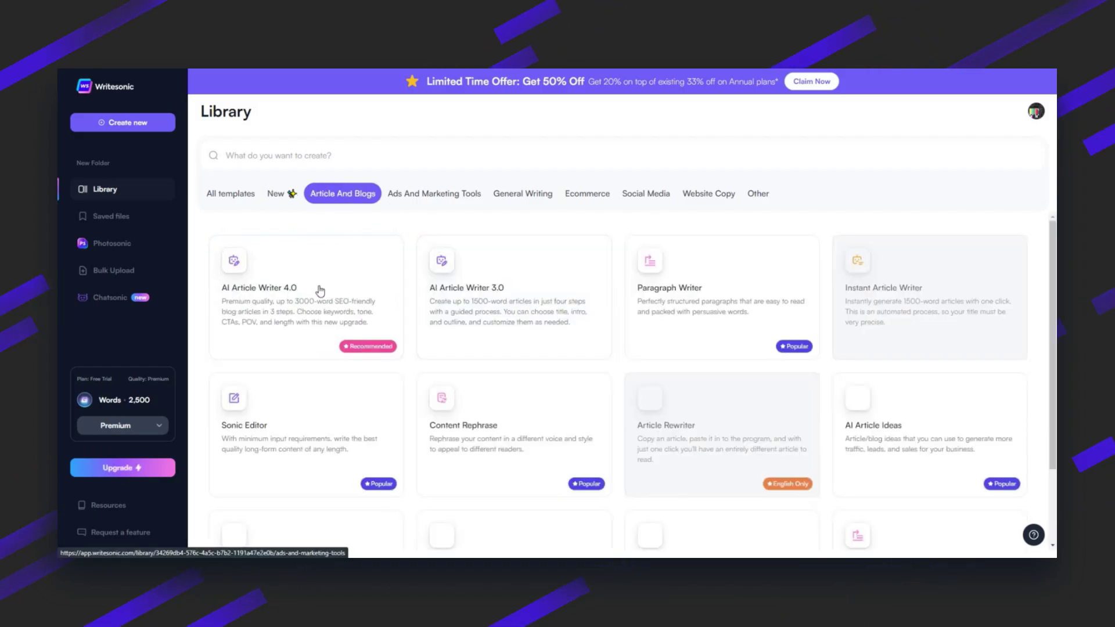
{"action": "scroll", "coordinate": [535, 314], "scroll_direction": "down", "scroll_amount": 2}
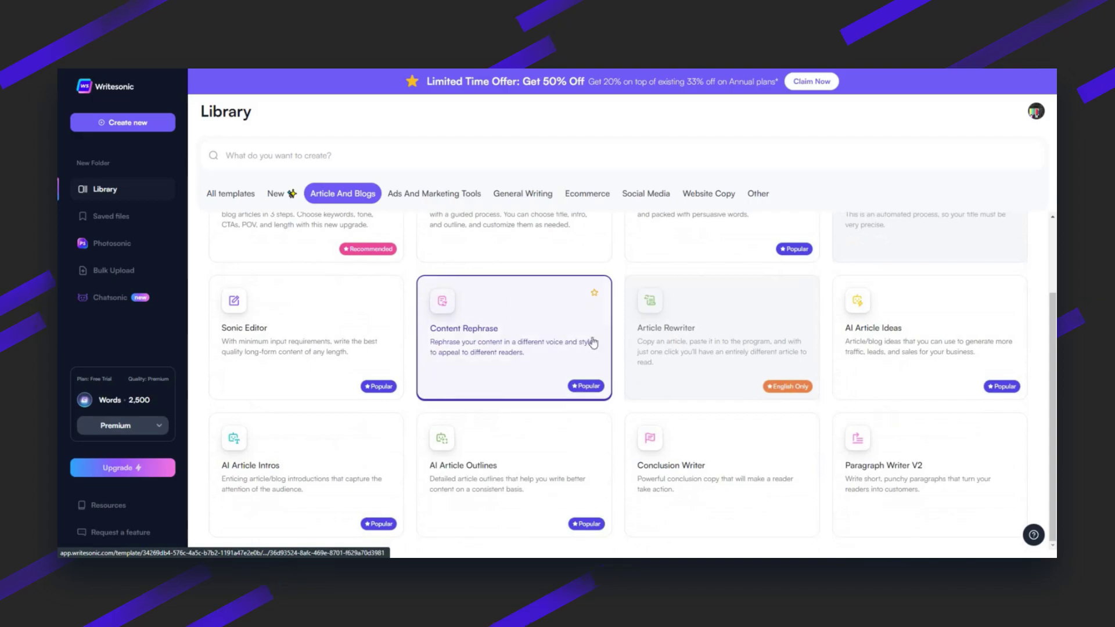
{"action": "scroll", "coordinate": [520, 215], "scroll_direction": "up", "scroll_amount": 2}
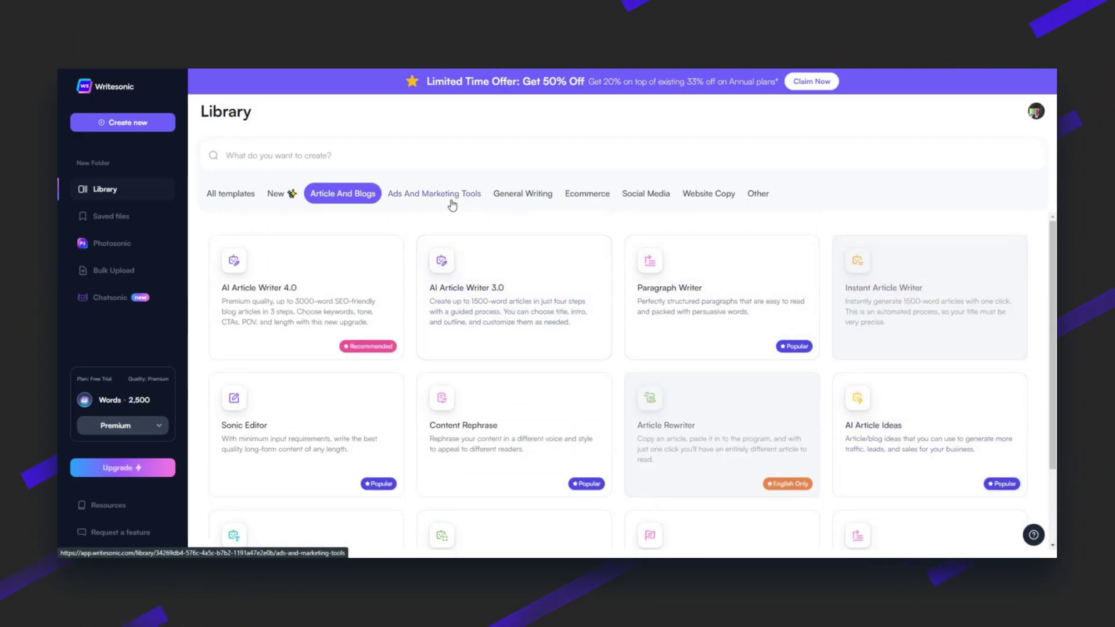
{"action": "left_click", "coordinate": [441, 194]}
{"action": "left_click", "coordinate": [525, 194]}
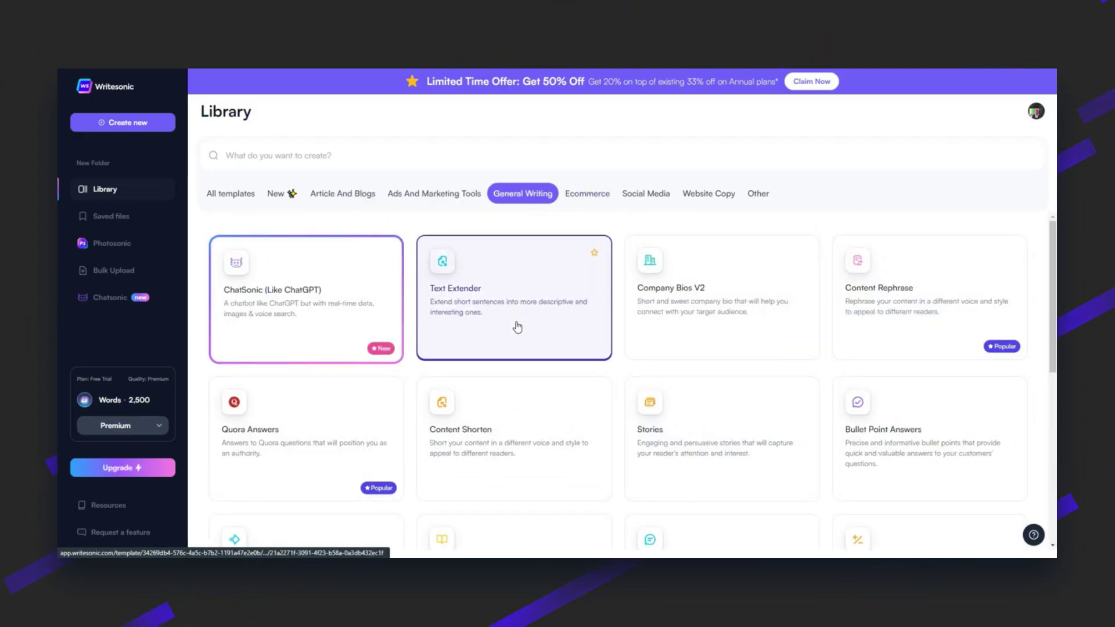
{"action": "left_click", "coordinate": [586, 332]}
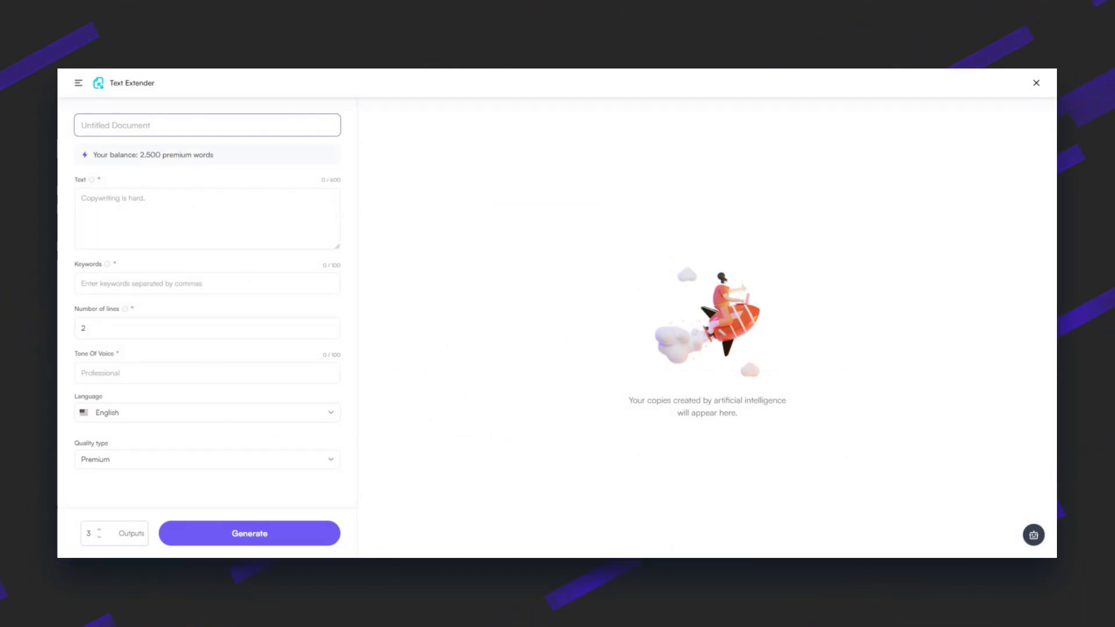
{"action": "key", "text": "alt+Left"}
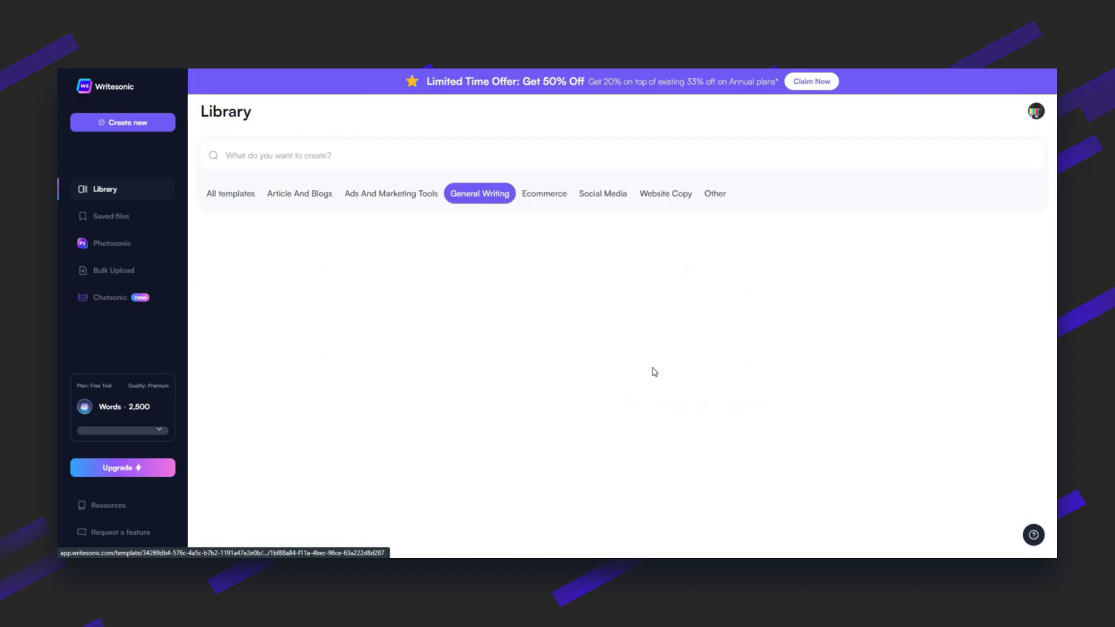
Browse the Ecommerce, Social Media, Website Copy and Other categories, settling on Article And Blogs
{"action": "left_click", "coordinate": [587, 194]}
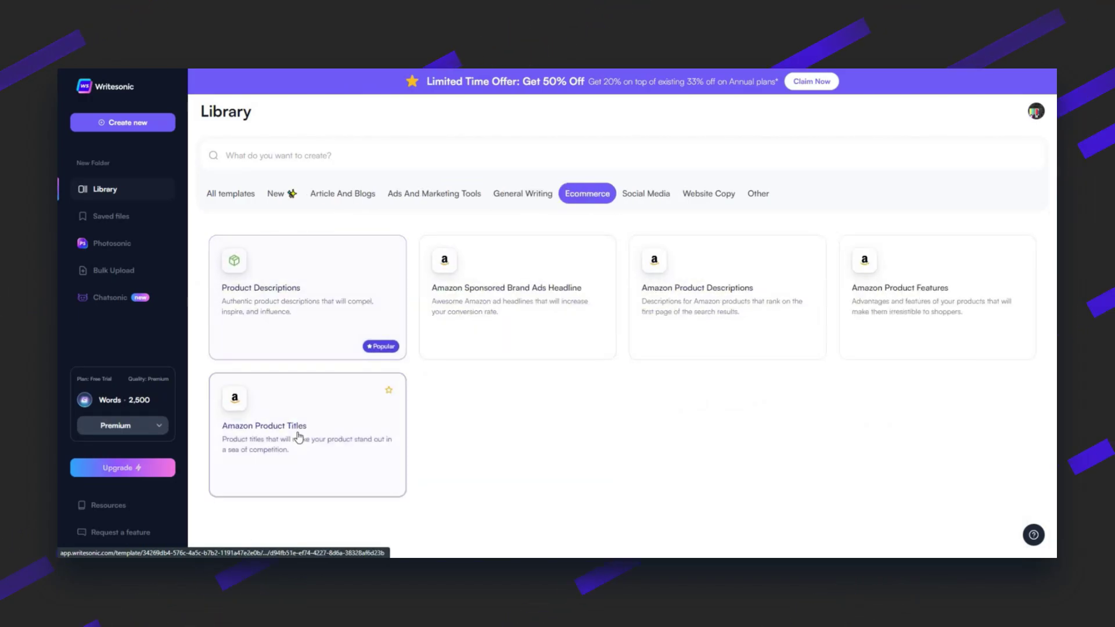
{"action": "left_click", "coordinate": [645, 193]}
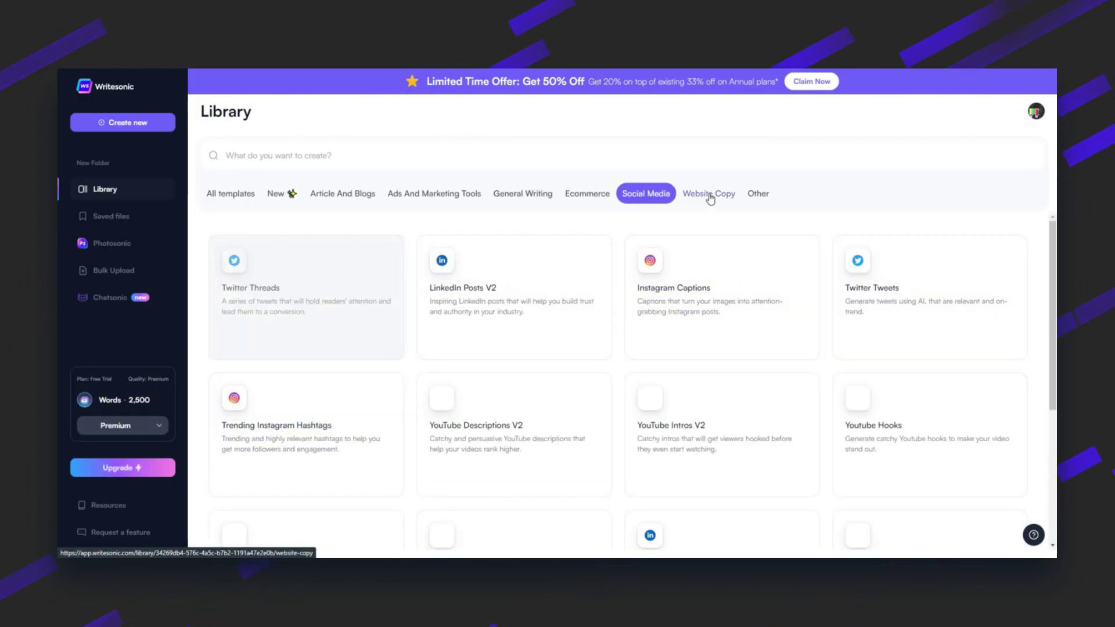
{"action": "left_click", "coordinate": [717, 202]}
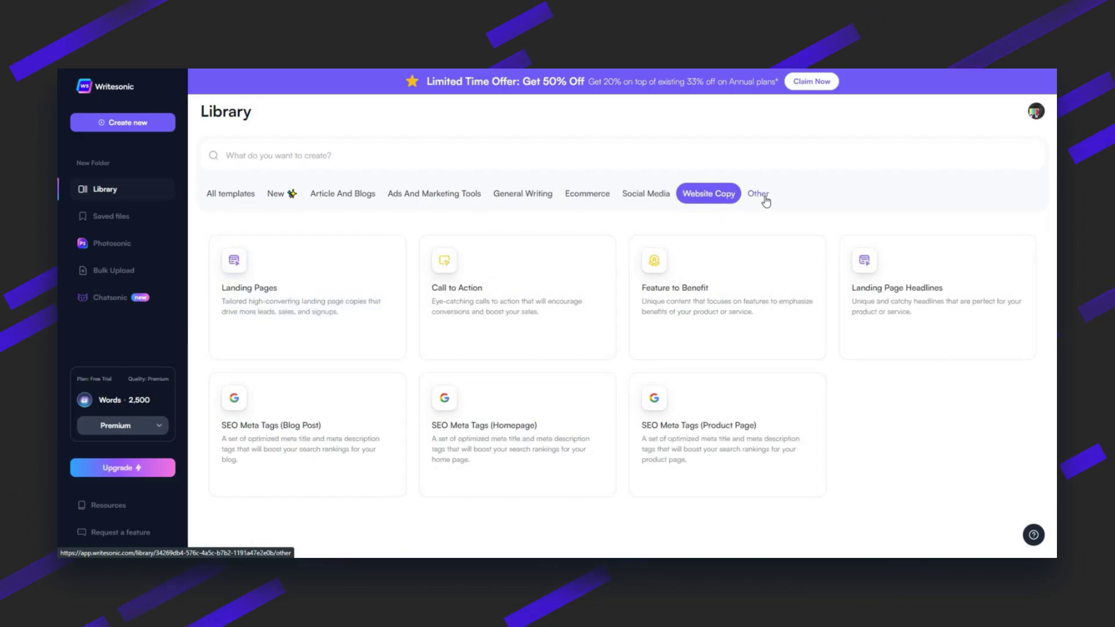
{"action": "left_click", "coordinate": [762, 197]}
{"action": "left_click", "coordinate": [571, 197]}
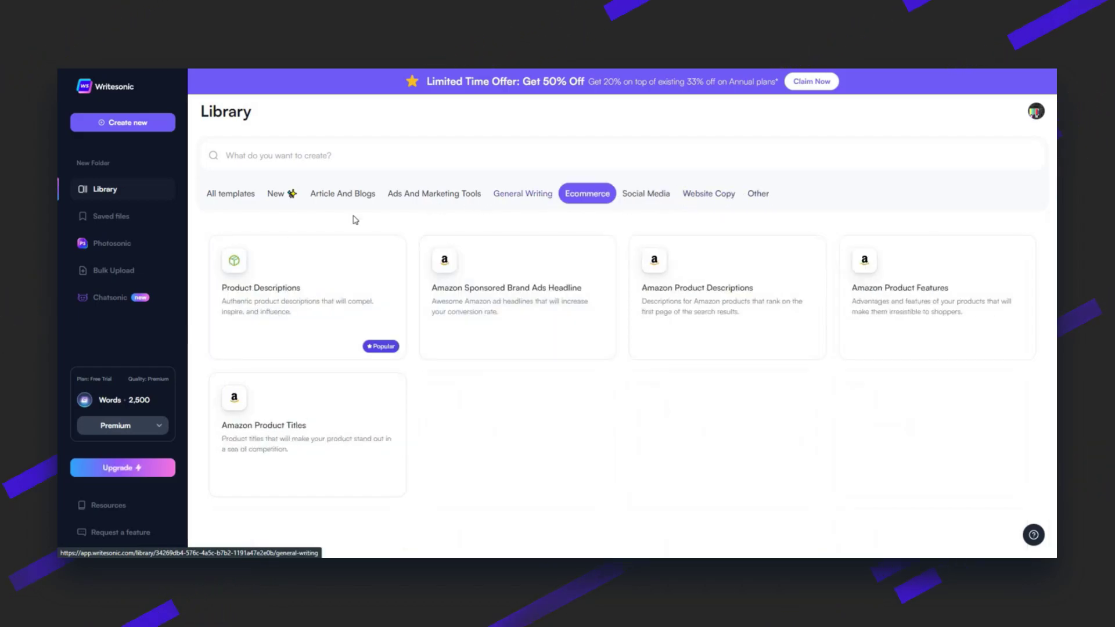
{"action": "left_click", "coordinate": [424, 198]}
{"action": "left_click", "coordinate": [336, 194]}
{"action": "scroll", "coordinate": [270, 355], "scroll_direction": "down", "scroll_amount": 1}
{"action": "scroll", "coordinate": [270, 356], "scroll_direction": "down", "scroll_amount": 1}
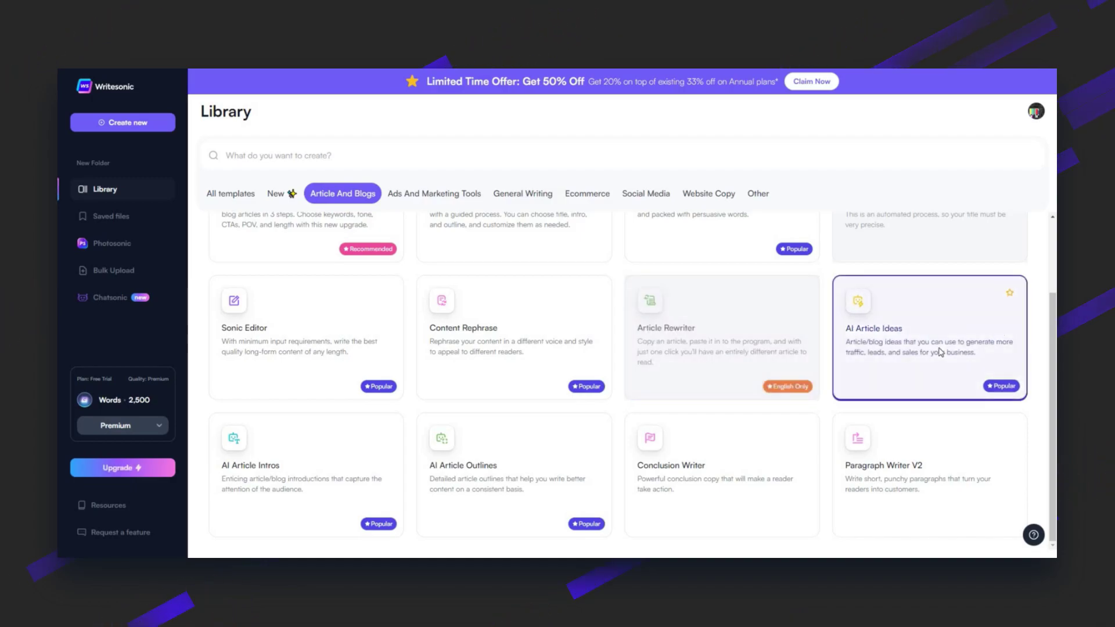
Open the AI Article Ideas template and enter 'tech' as the topic
{"action": "left_click", "coordinate": [925, 328]}
{"action": "left_click", "coordinate": [204, 126]}
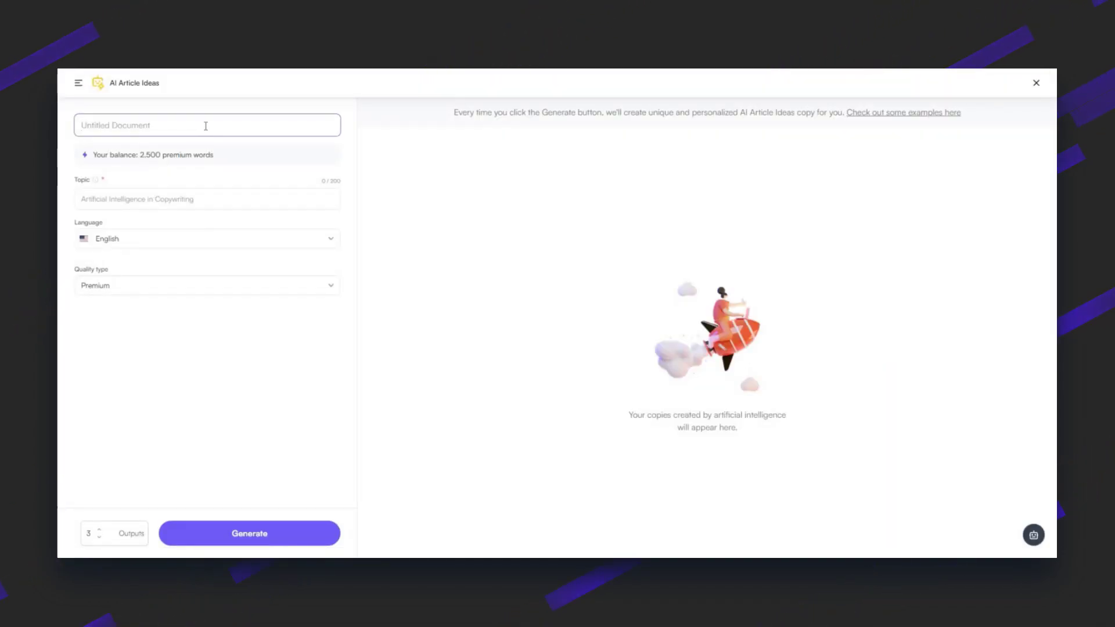
{"action": "left_click", "coordinate": [186, 193]}
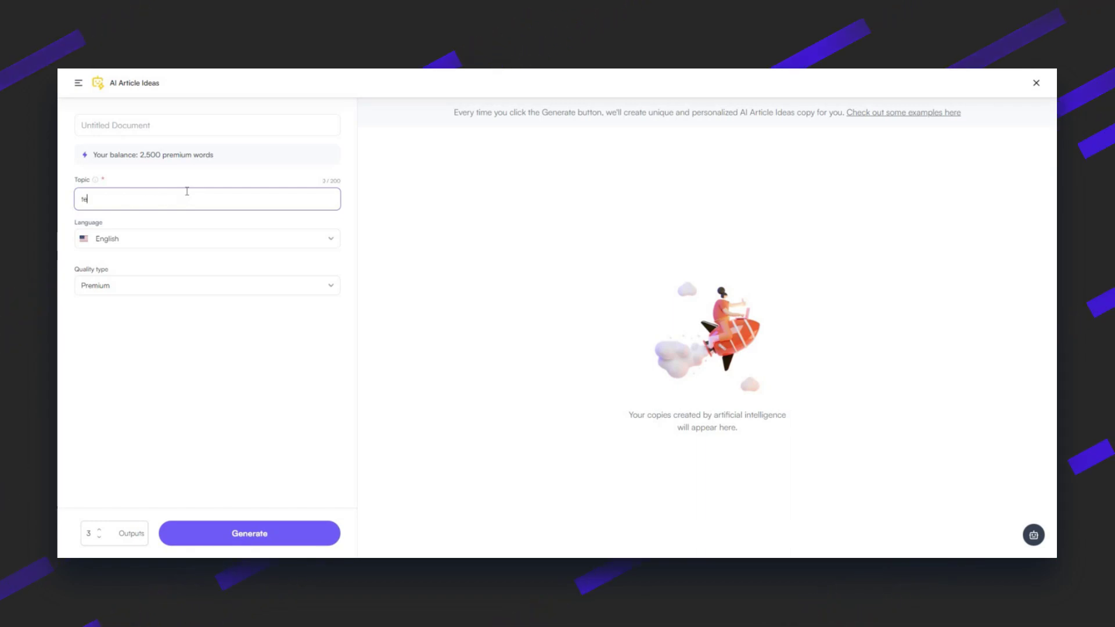
{"action": "type", "text": "texg"}
{"action": "key", "text": "BackSpace"}
{"action": "key", "text": "BackSpace"}
{"action": "type", "text": "e"}
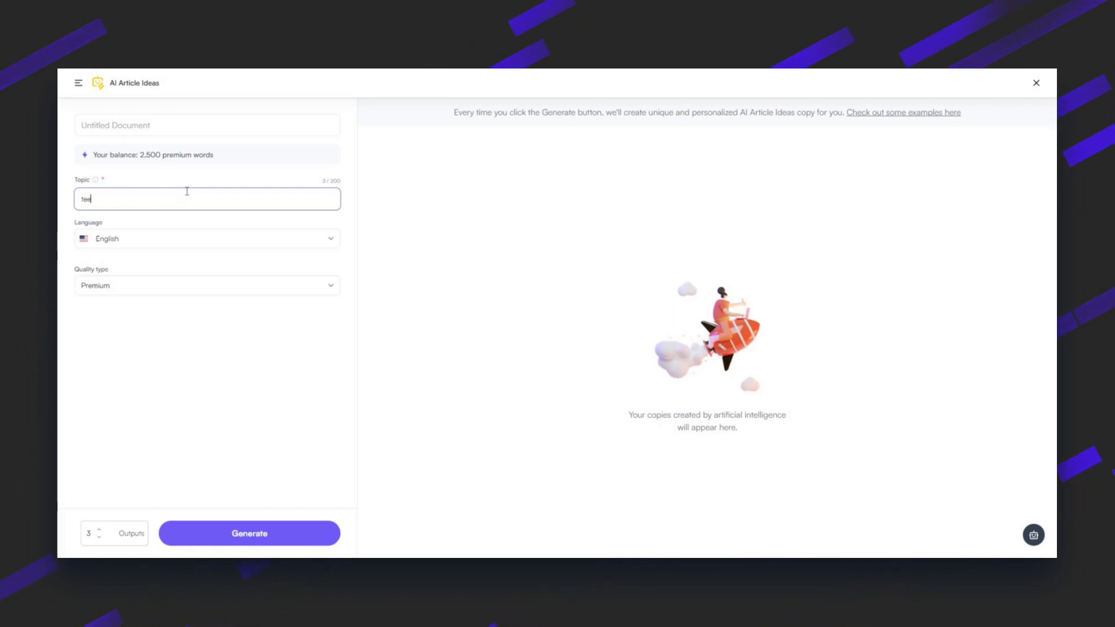
{"action": "left_click", "coordinate": [174, 118]}
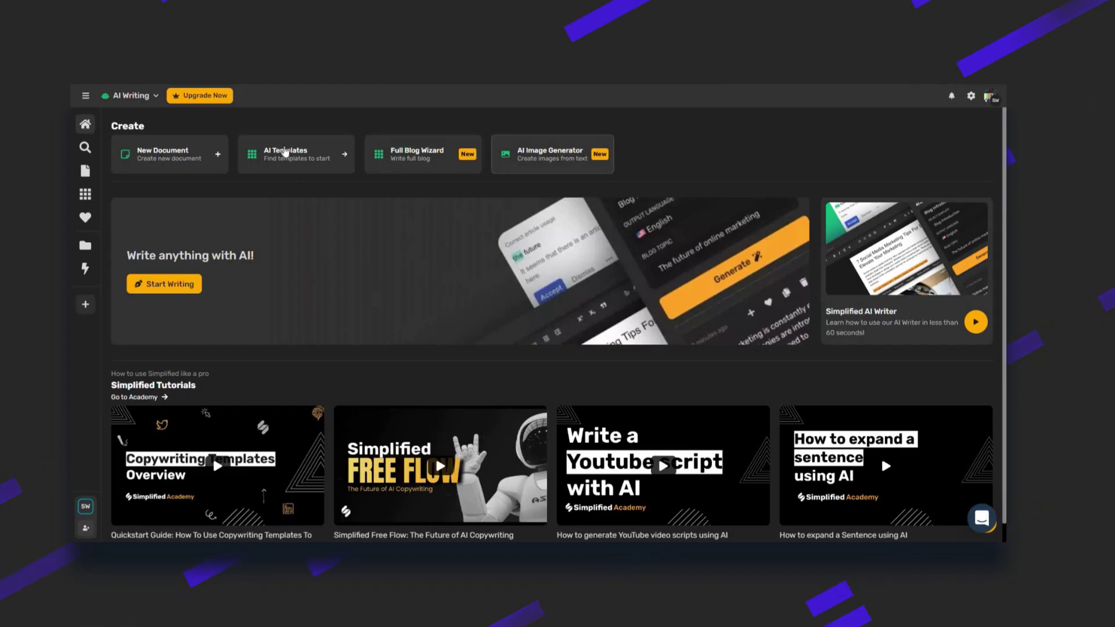
Scroll the All templates grid down to the YouTube templates at the end
{"action": "scroll", "coordinate": [672, 302], "scroll_direction": "down", "scroll_amount": 1}
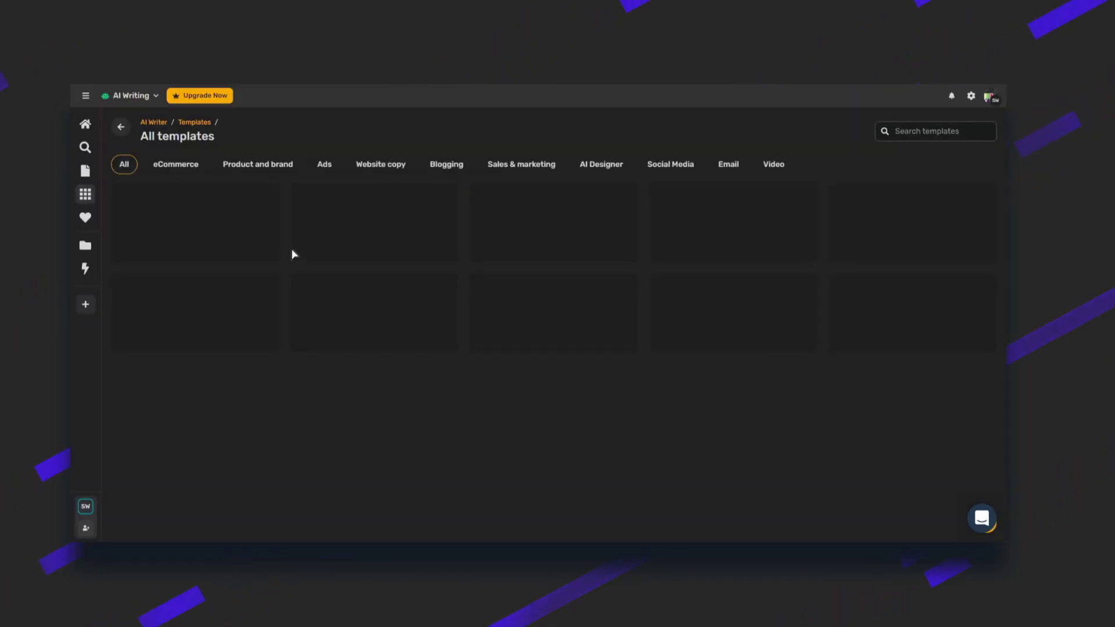
{"action": "scroll", "coordinate": [828, 279], "scroll_direction": "down", "scroll_amount": 3}
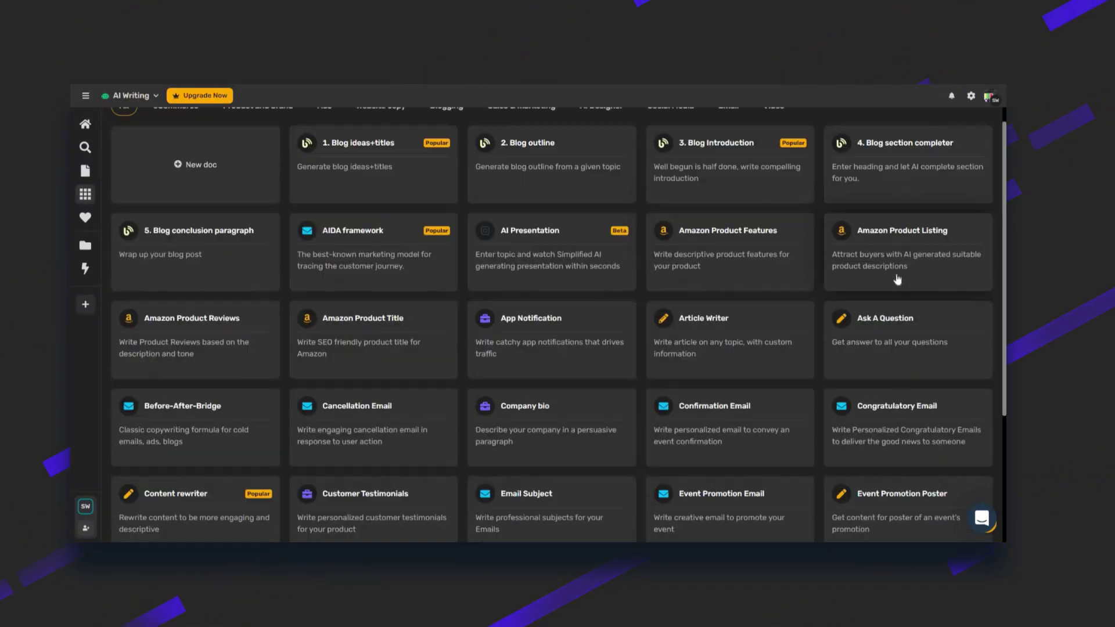
{"action": "scroll", "coordinate": [830, 471], "scroll_direction": "down", "scroll_amount": 3}
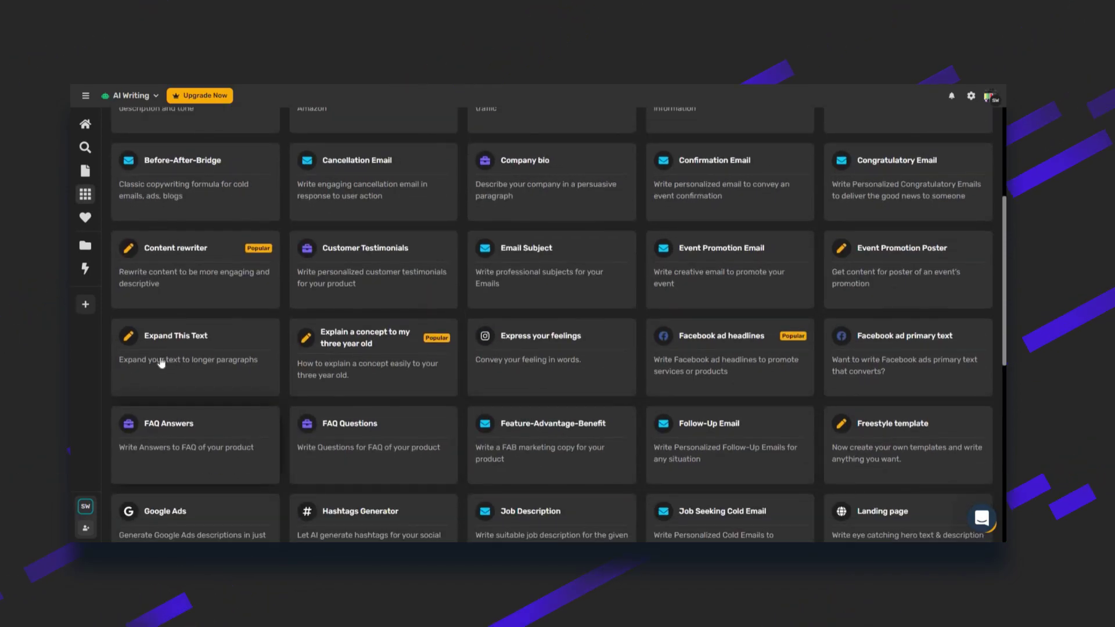
{"action": "scroll", "coordinate": [568, 358], "scroll_direction": "up", "scroll_amount": 6}
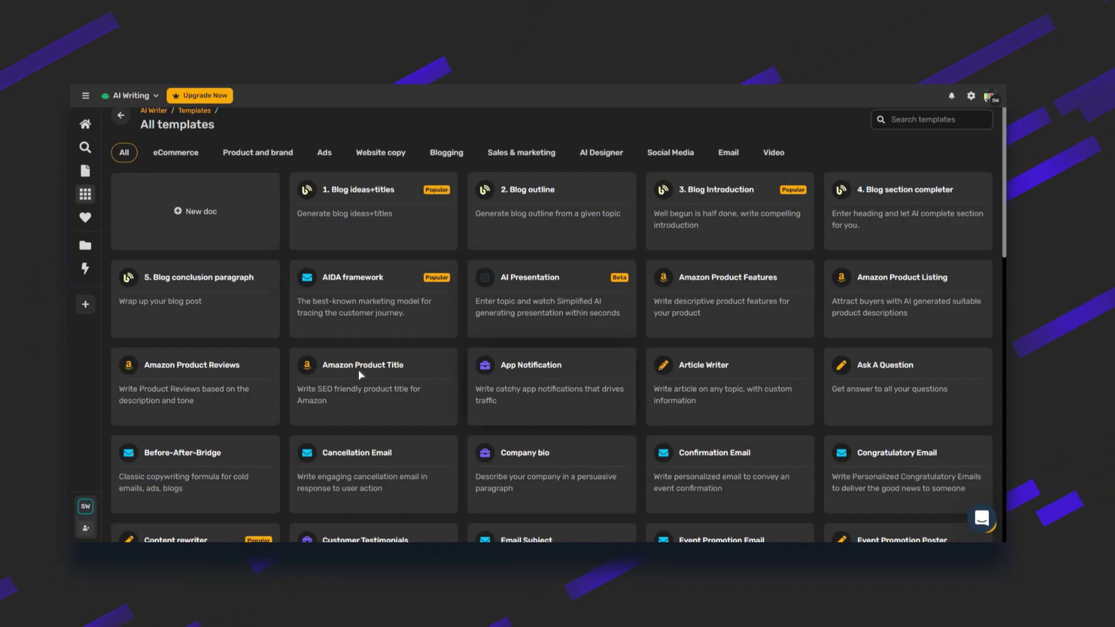
{"action": "scroll", "coordinate": [211, 280], "scroll_direction": "down", "scroll_amount": 3}
{"action": "scroll", "coordinate": [488, 365], "scroll_direction": "down", "scroll_amount": 8}
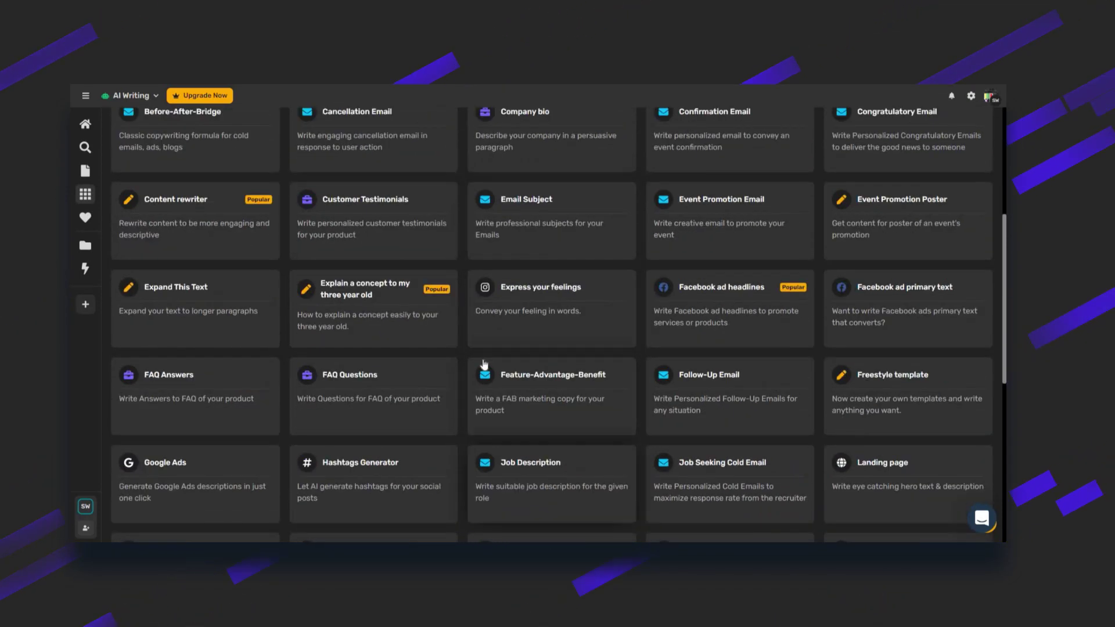
{"action": "scroll", "coordinate": [373, 467], "scroll_direction": "down", "scroll_amount": 5}
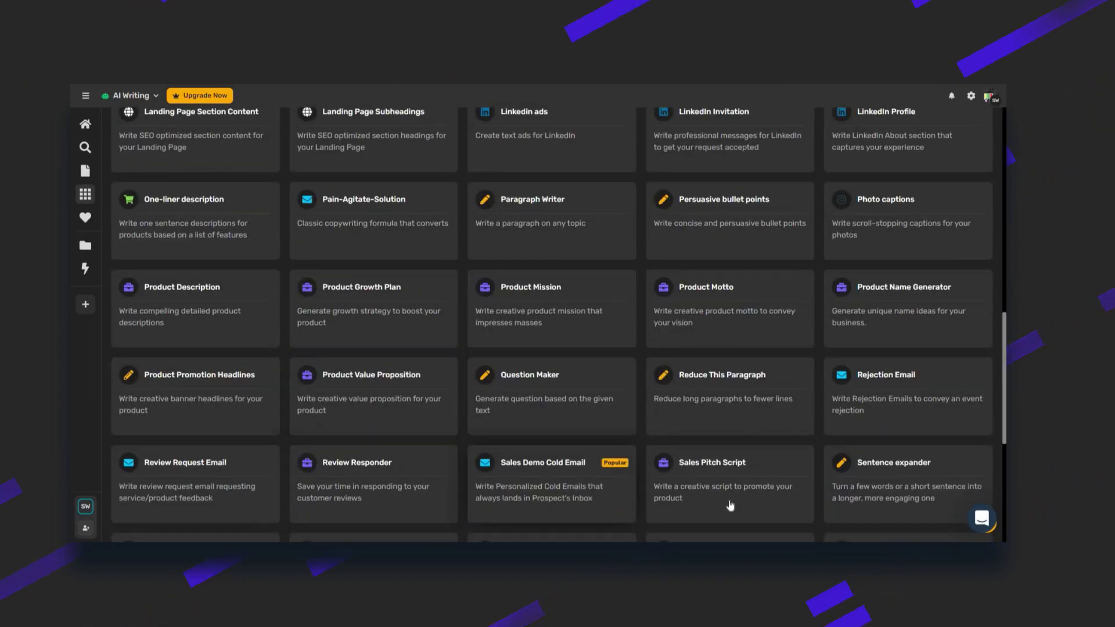
{"action": "scroll", "coordinate": [648, 464], "scroll_direction": "down", "scroll_amount": 7}
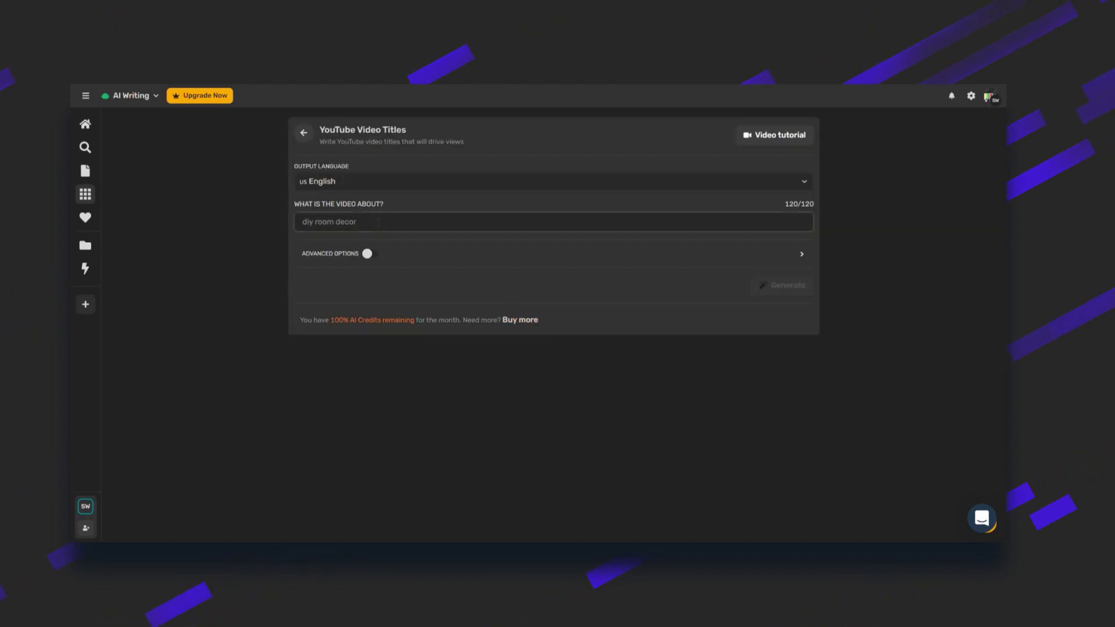
Generate YouTube video titles for the topic 'how to'
{"action": "type", "text": "how to"}
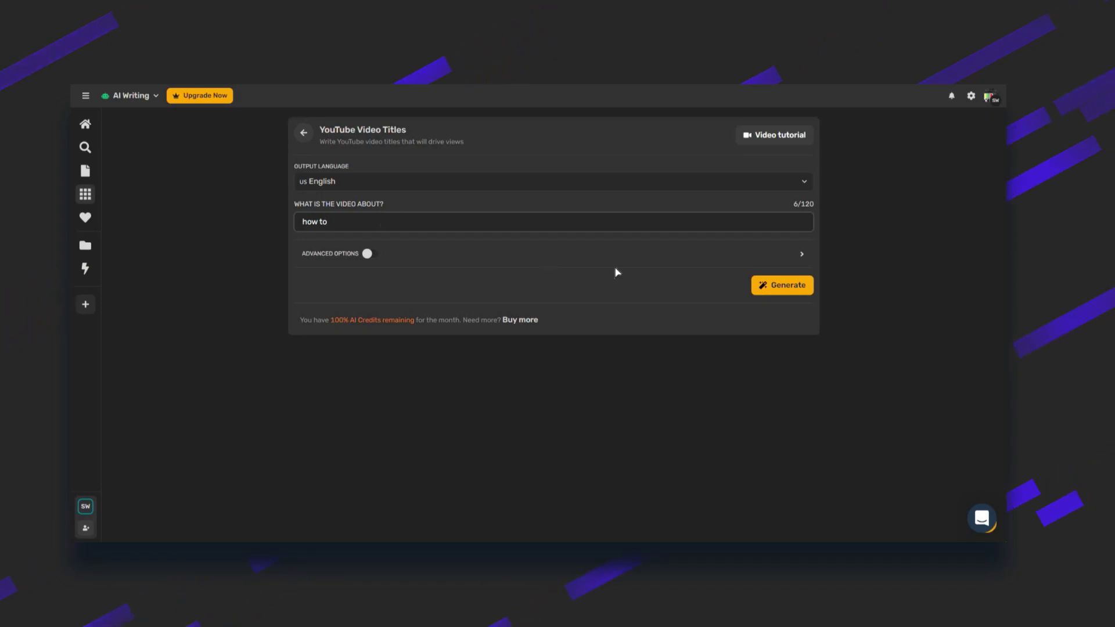
{"action": "left_click", "coordinate": [756, 285]}
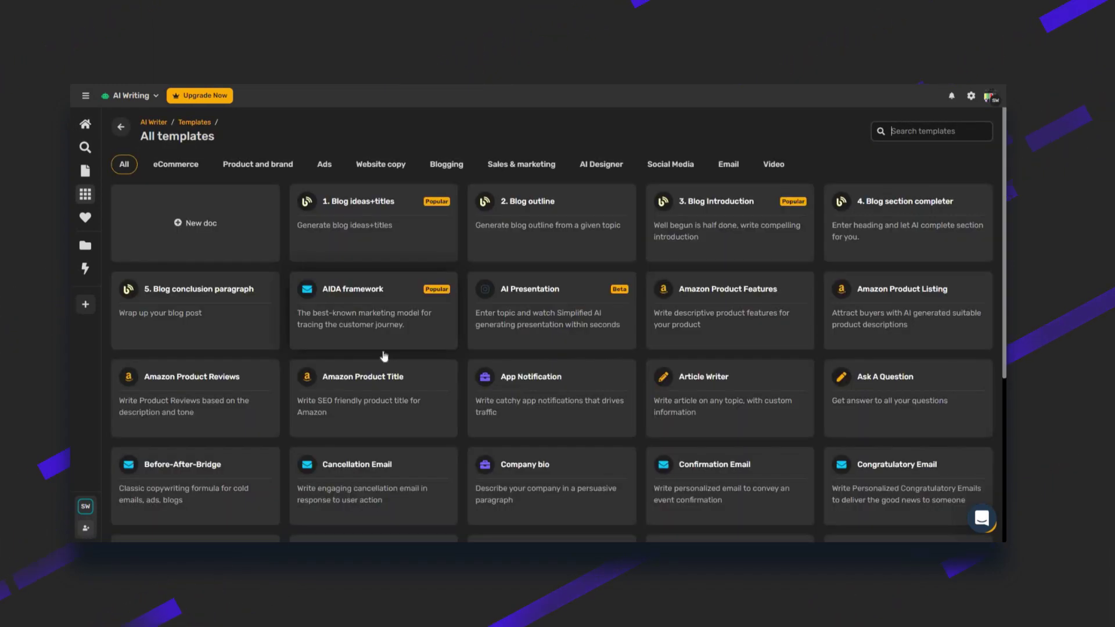
Leave the templates page and get back home from the Page not found error
{"action": "scroll", "coordinate": [295, 400], "scroll_direction": "down", "scroll_amount": 4}
{"action": "left_click", "coordinate": [295, 400]}
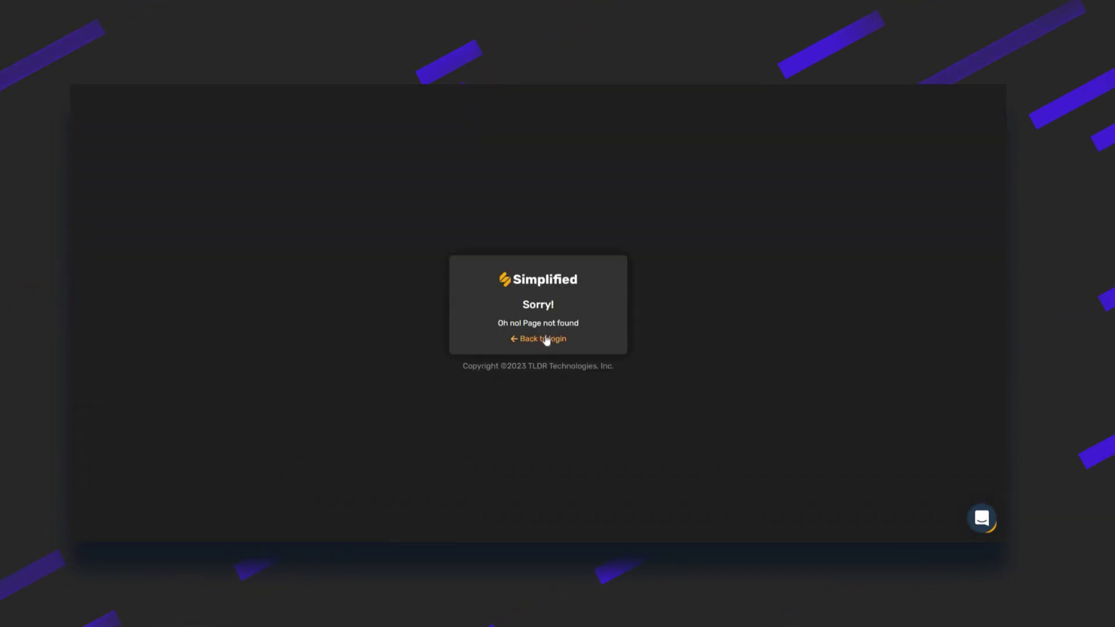
{"action": "left_click", "coordinate": [526, 340]}
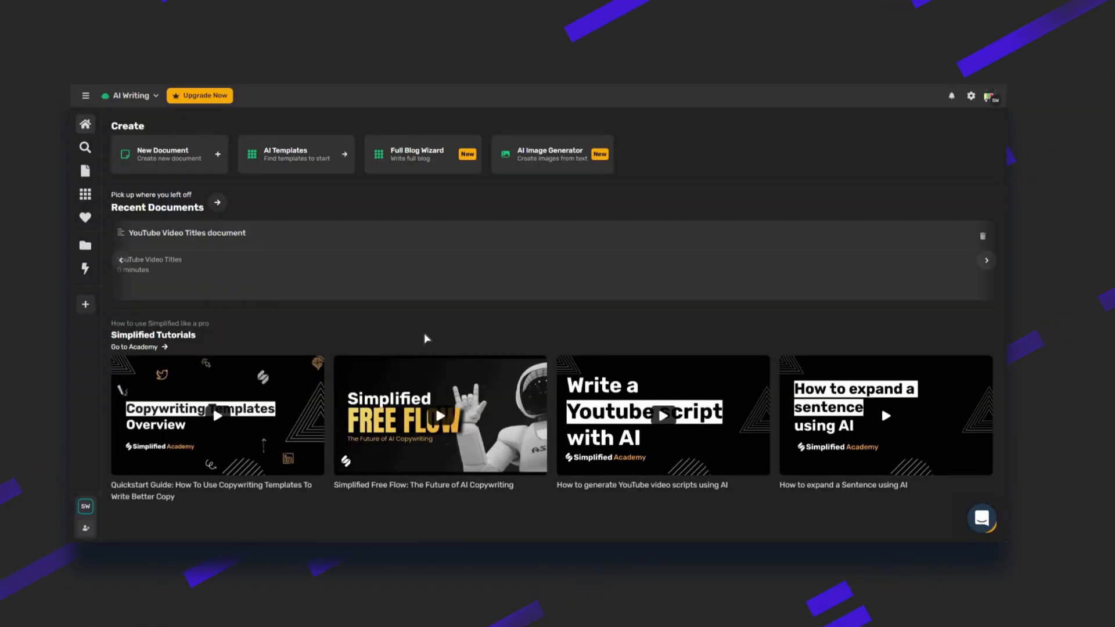
Switch to the Video workspace and look over its home page
{"action": "left_click", "coordinate": [156, 96]}
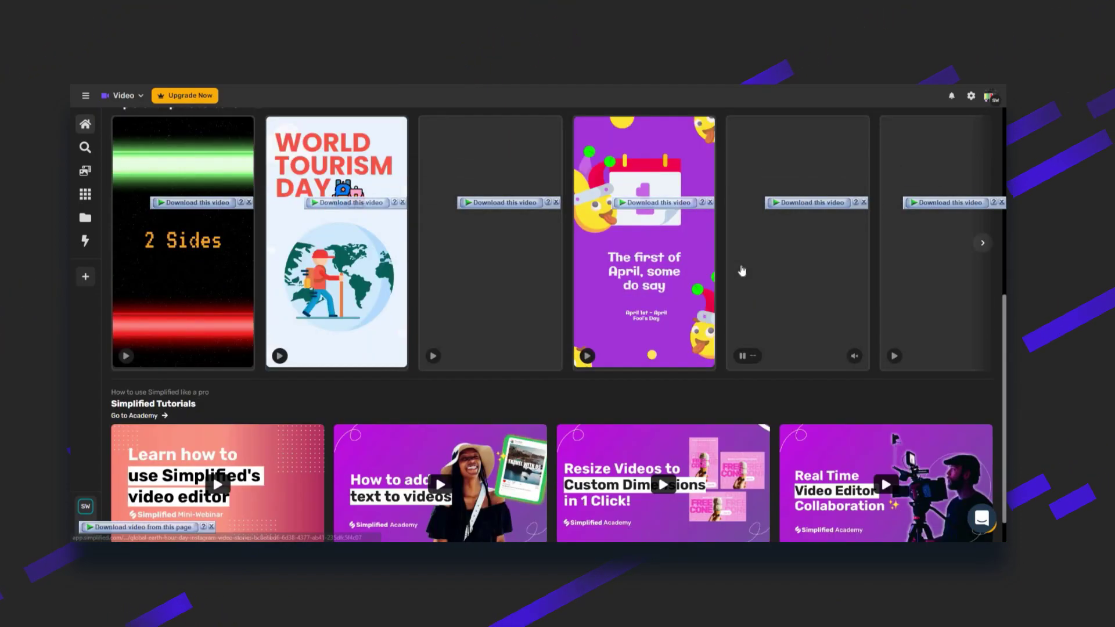
{"action": "scroll", "coordinate": [743, 273], "scroll_direction": "down", "scroll_amount": 4}
{"action": "scroll", "coordinate": [498, 303], "scroll_direction": "up", "scroll_amount": 3}
{"action": "scroll", "coordinate": [498, 303], "scroll_direction": "down", "scroll_amount": 3}
{"action": "scroll", "coordinate": [498, 303], "scroll_direction": "up", "scroll_amount": 2}
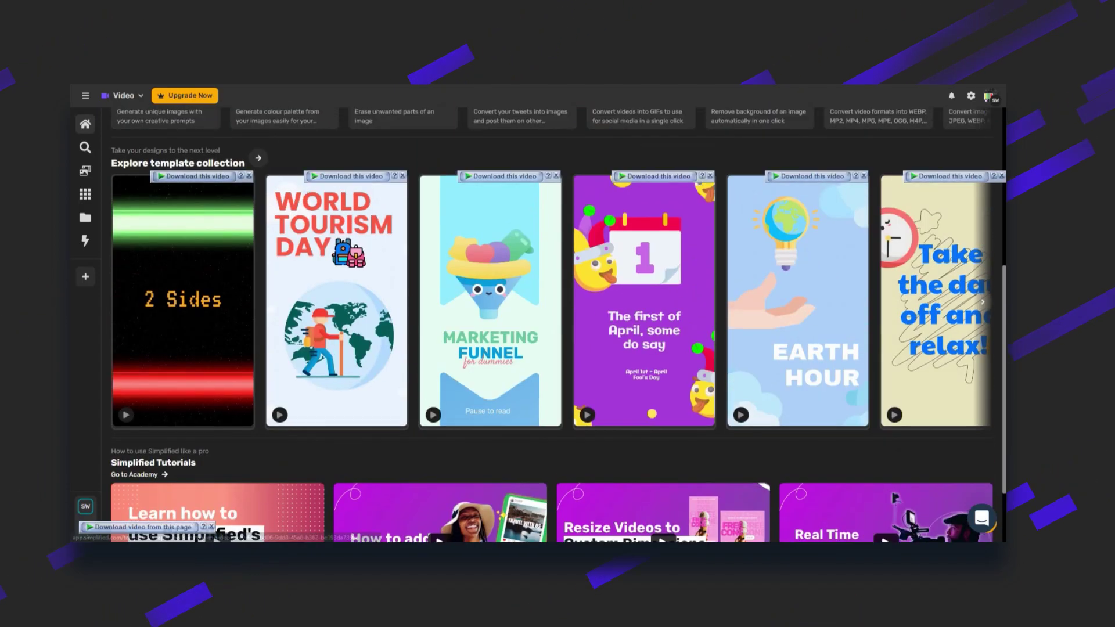
{"action": "scroll", "coordinate": [703, 209], "scroll_direction": "down", "scroll_amount": 1}
{"action": "scroll", "coordinate": [128, 123], "scroll_direction": "up", "scroll_amount": 7}
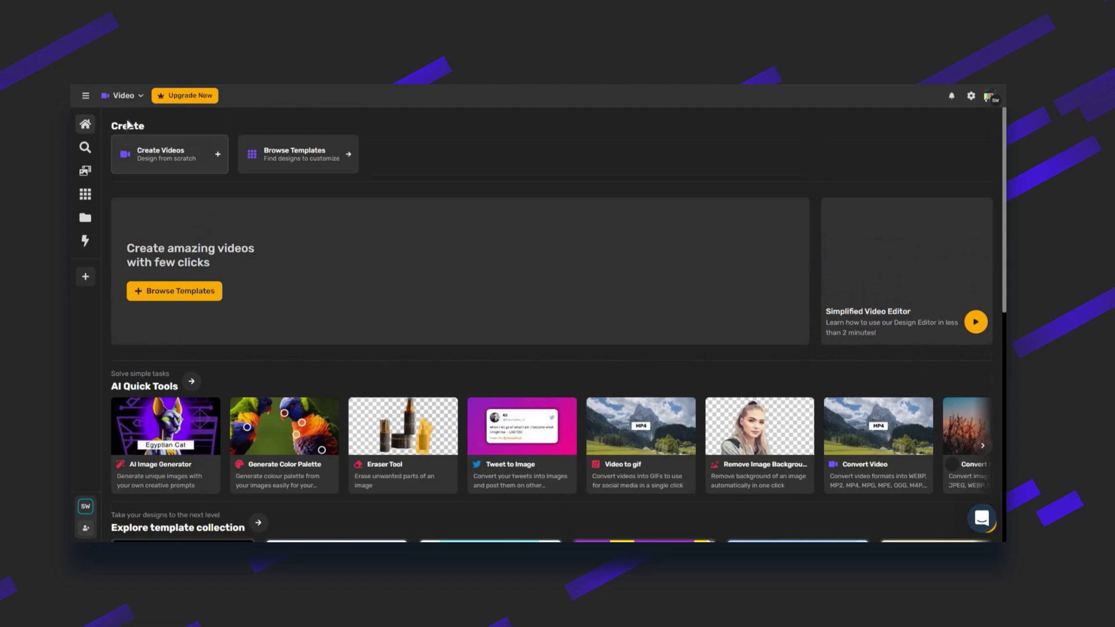
Switch to the Design workspace and look over its home page and AI quick tools
{"action": "left_click", "coordinate": [122, 95]}
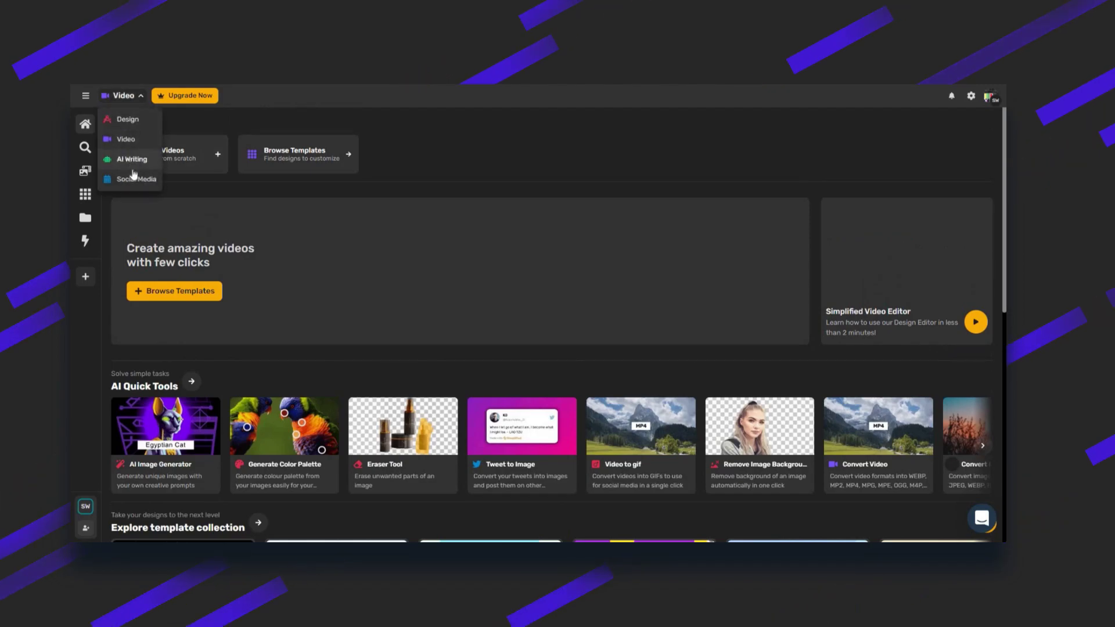
{"action": "left_click", "coordinate": [128, 119]}
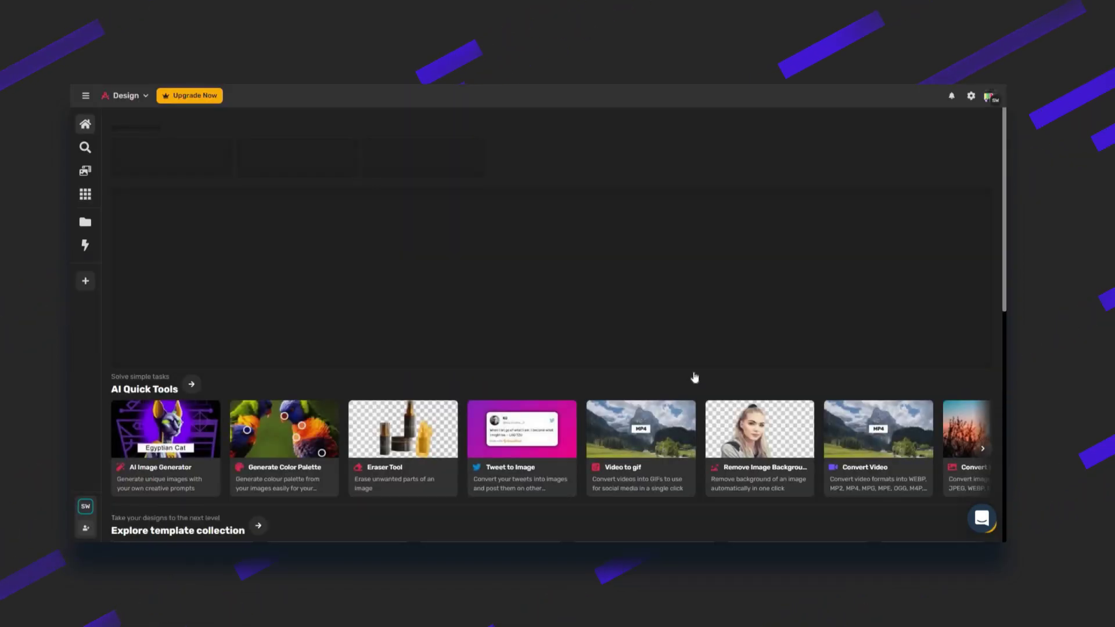
{"action": "scroll", "coordinate": [695, 378], "scroll_direction": "down", "scroll_amount": 2}
{"action": "scroll", "coordinate": [695, 377], "scroll_direction": "down", "scroll_amount": 6}
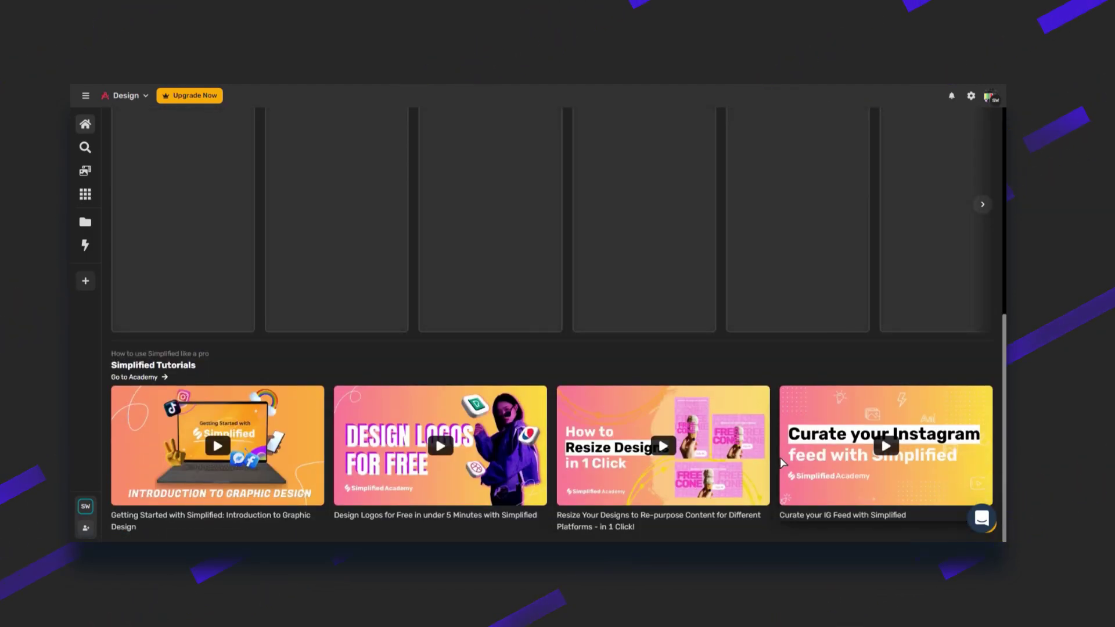
{"action": "scroll", "coordinate": [781, 462], "scroll_direction": "up", "scroll_amount": 8}
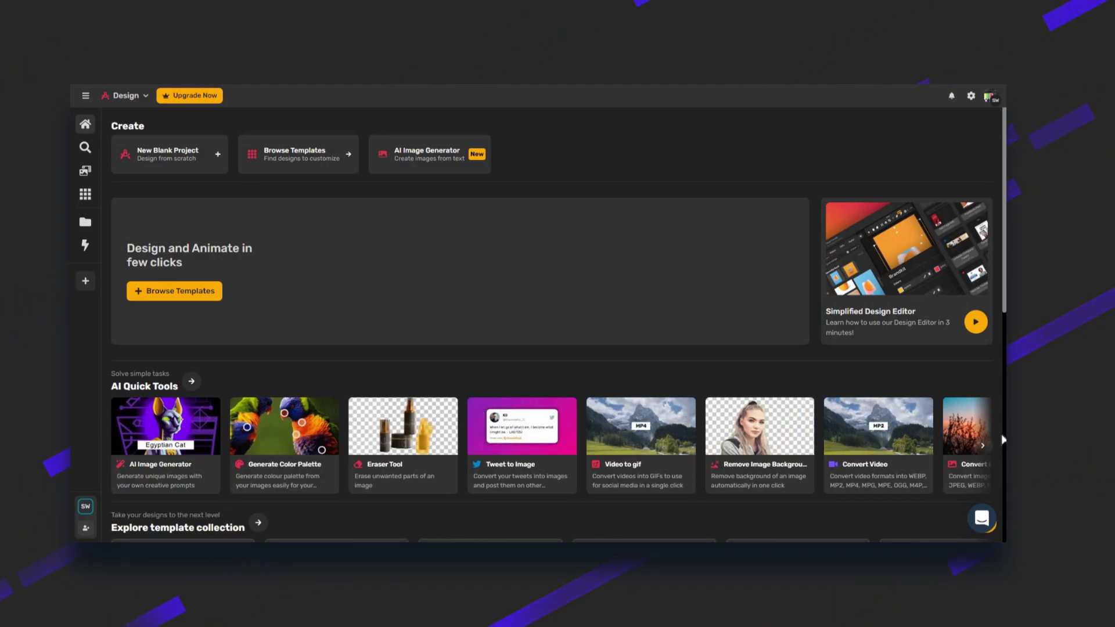
{"action": "left_click", "coordinate": [983, 446]}
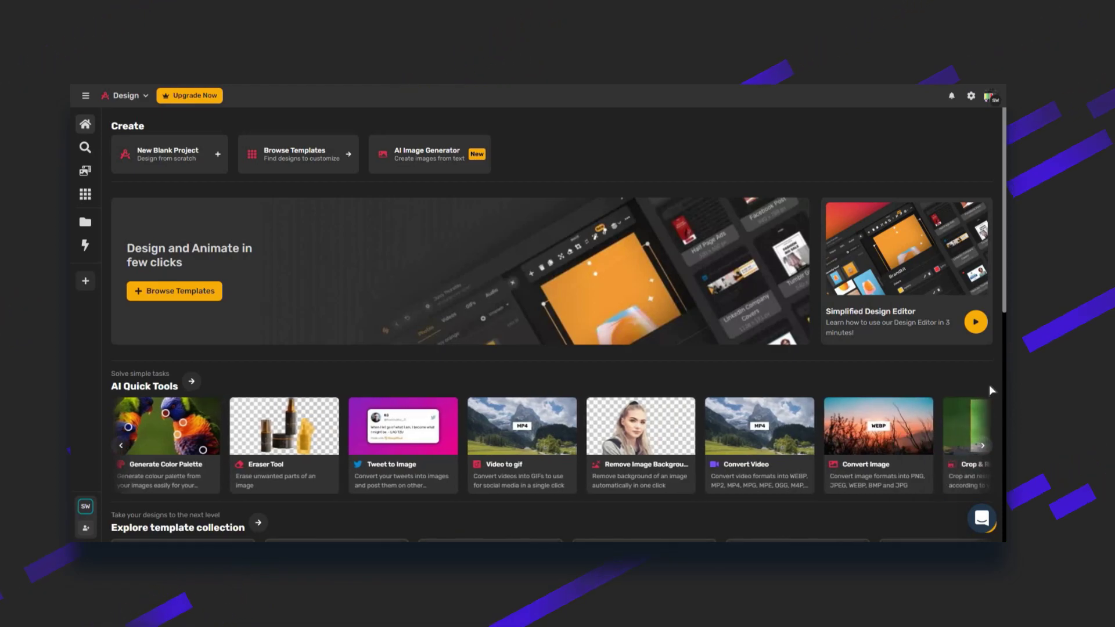
{"action": "left_click", "coordinate": [126, 96]}
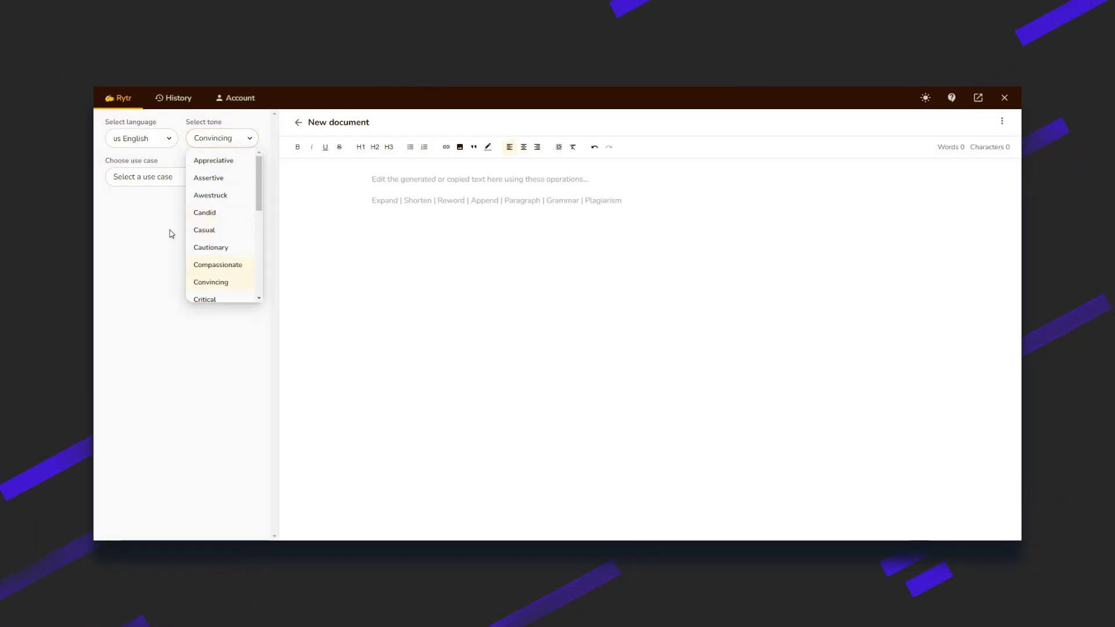
{"action": "left_click", "coordinate": [172, 182]}
{"action": "left_click", "coordinate": [172, 182]}
{"action": "scroll", "coordinate": [169, 244], "scroll_direction": "down", "scroll_amount": 5}
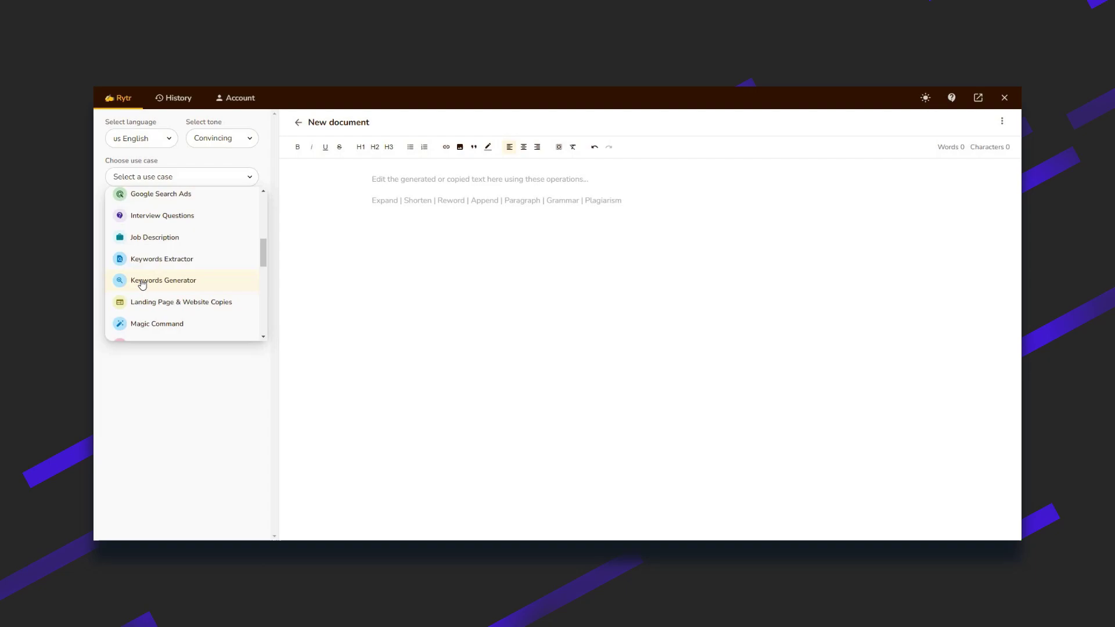
{"action": "scroll", "coordinate": [141, 284], "scroll_direction": "down", "scroll_amount": 6}
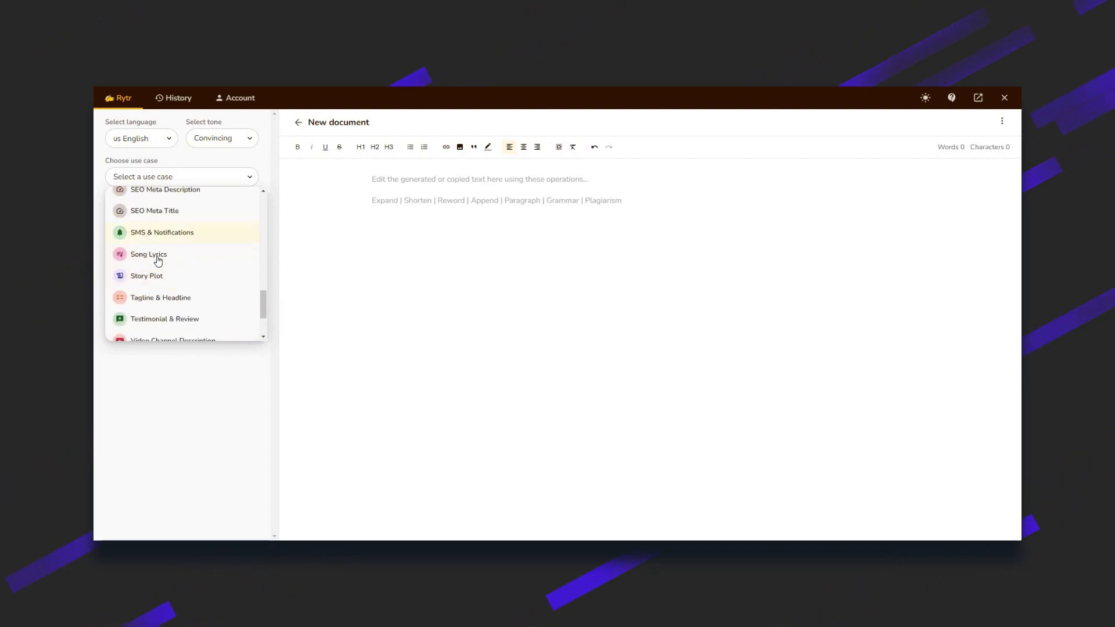
{"action": "scroll", "coordinate": [181, 265], "scroll_direction": "down", "scroll_amount": 3}
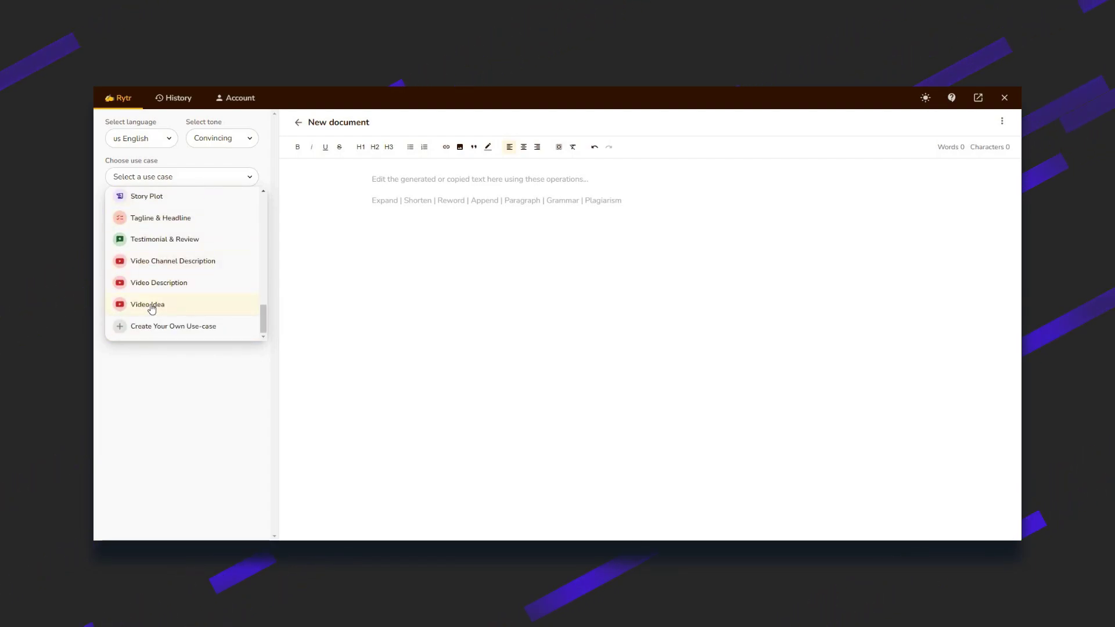
{"action": "left_click", "coordinate": [151, 304]}
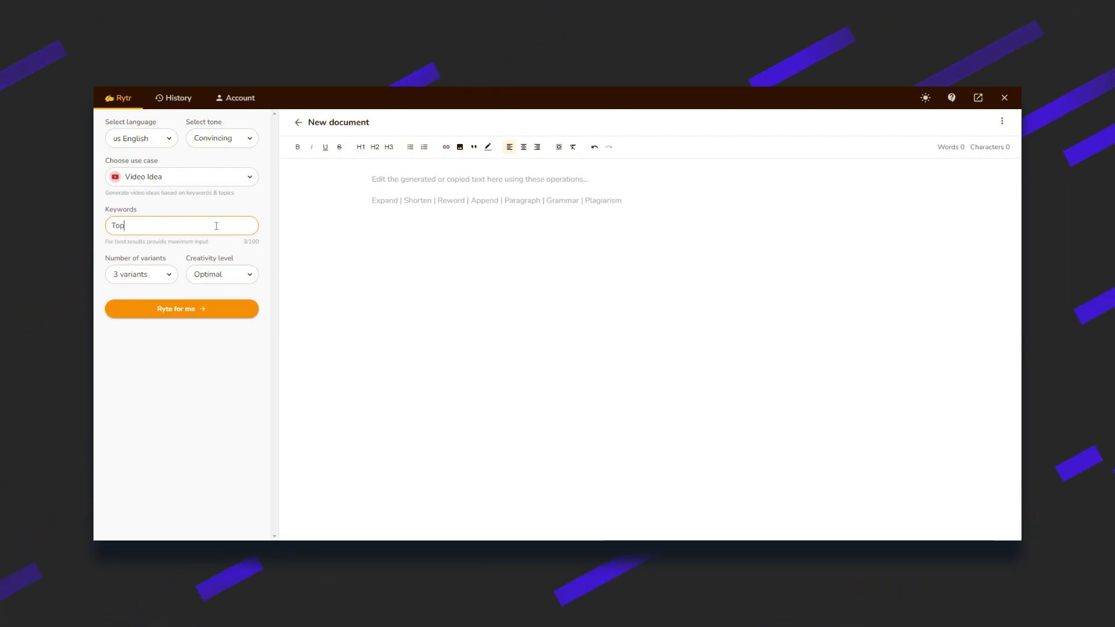
{"action": "left_click", "coordinate": [147, 281]}
{"action": "left_click", "coordinate": [224, 282]}
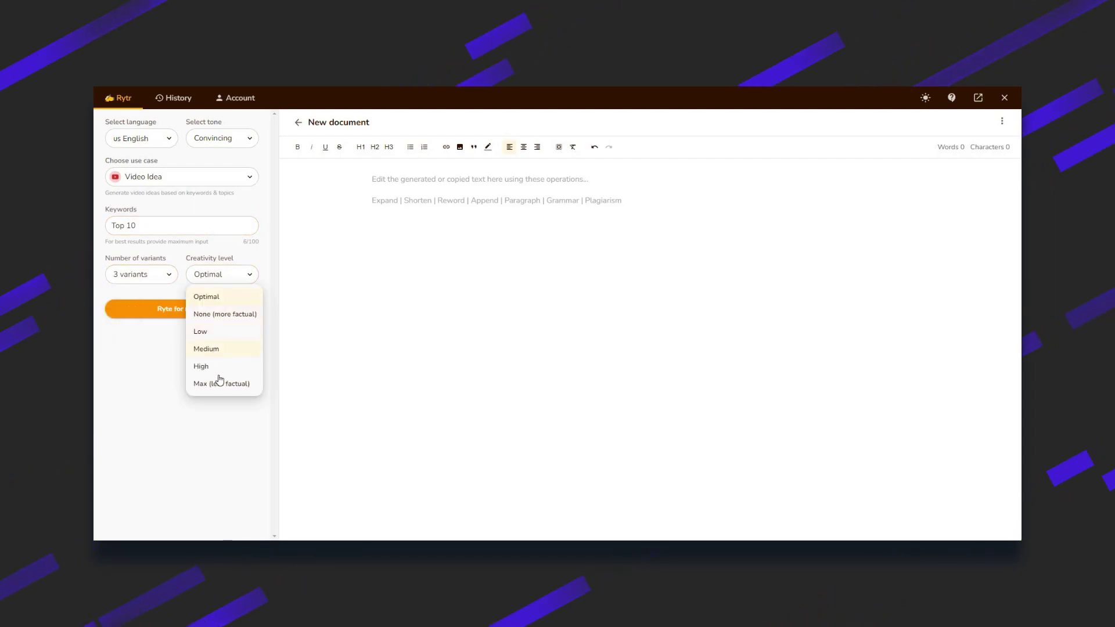
{"action": "left_click", "coordinate": [206, 349]}
{"action": "left_click", "coordinate": [209, 313]}
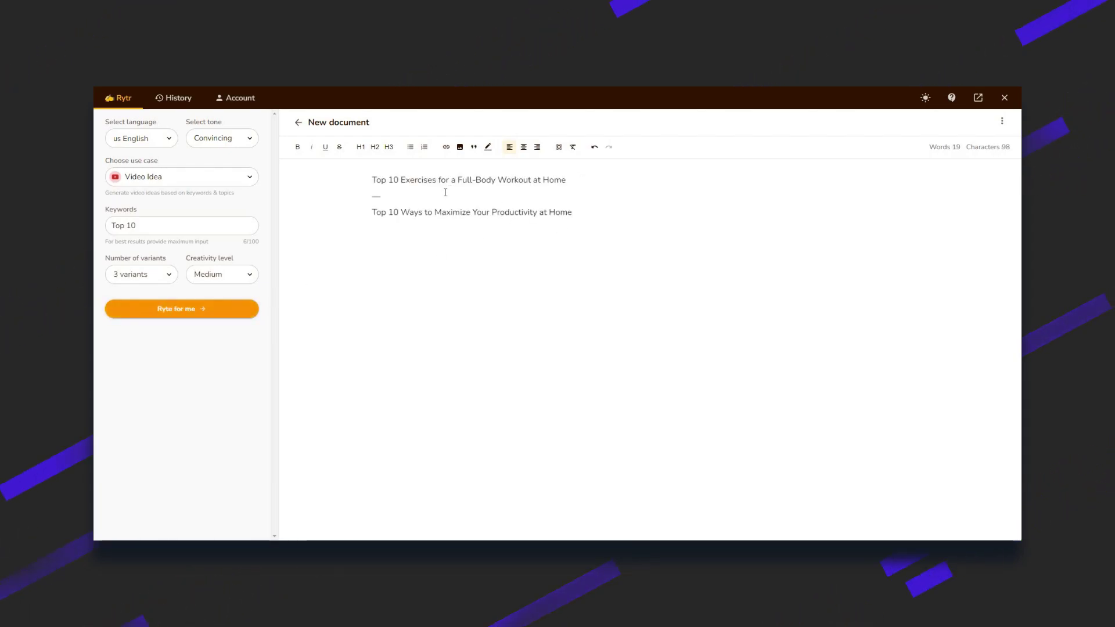
Choose Blog Idea & Outline with keyword 'top 10 best movies' and High creativity
{"action": "left_click", "coordinate": [234, 184]}
{"action": "scroll", "coordinate": [187, 242], "scroll_direction": "up", "scroll_amount": 8}
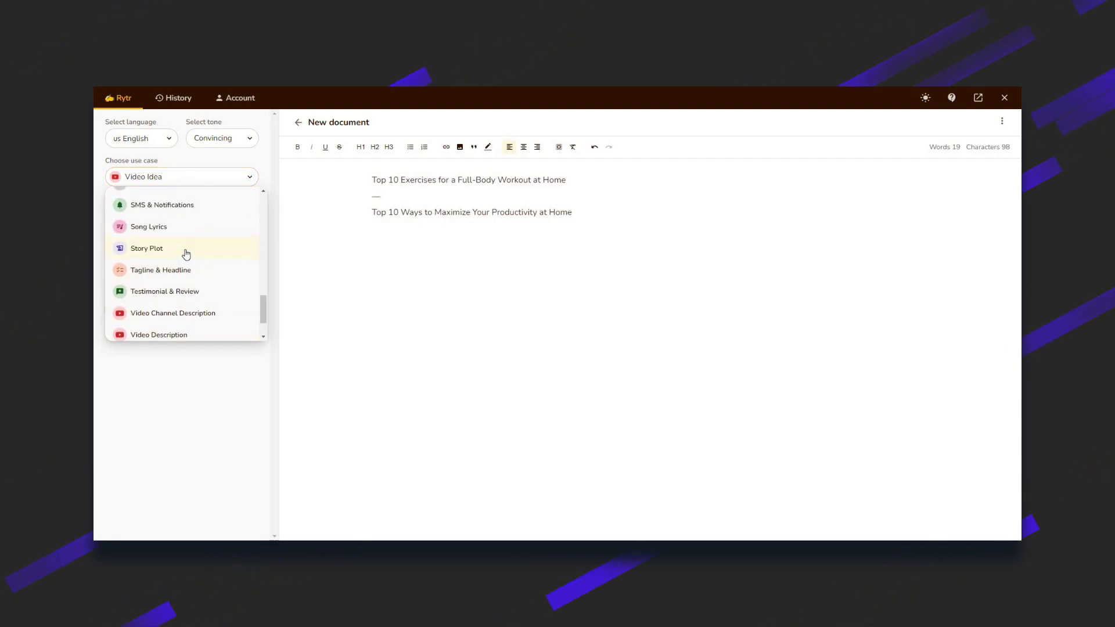
{"action": "scroll", "coordinate": [180, 261], "scroll_direction": "up", "scroll_amount": 2}
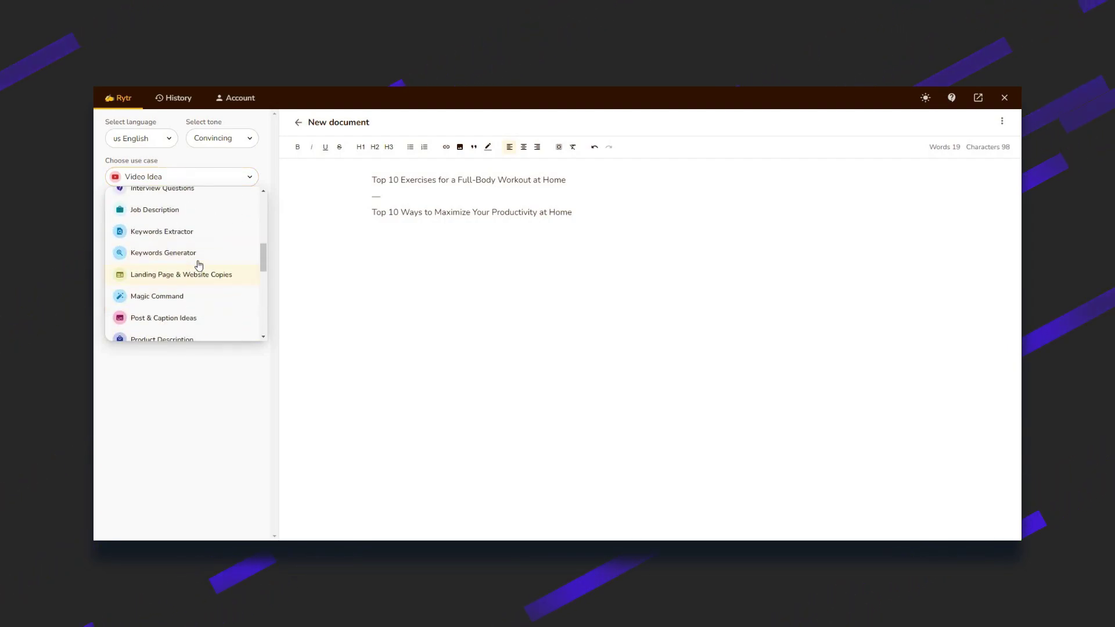
{"action": "scroll", "coordinate": [180, 264], "scroll_direction": "up", "scroll_amount": 8}
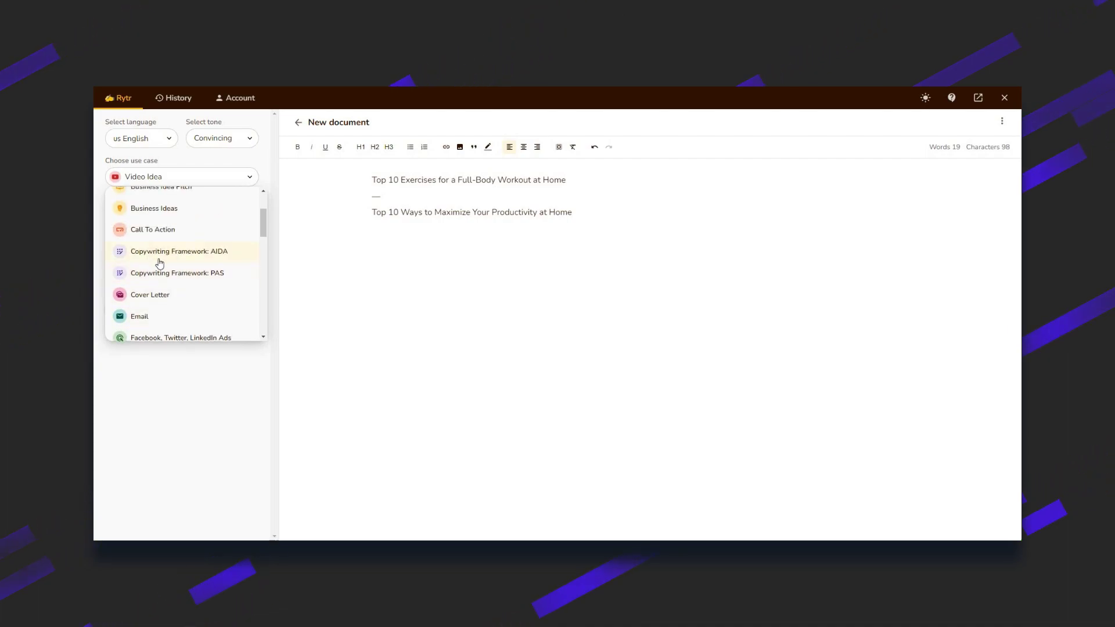
{"action": "left_click", "coordinate": [169, 195]}
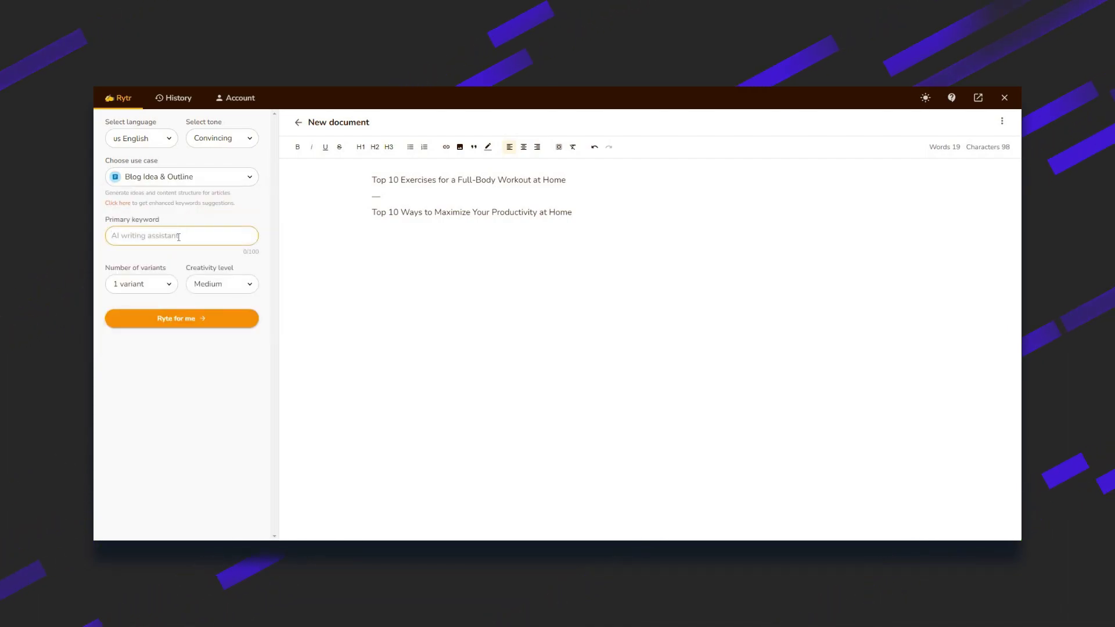
{"action": "type", "text": "top 10 "}
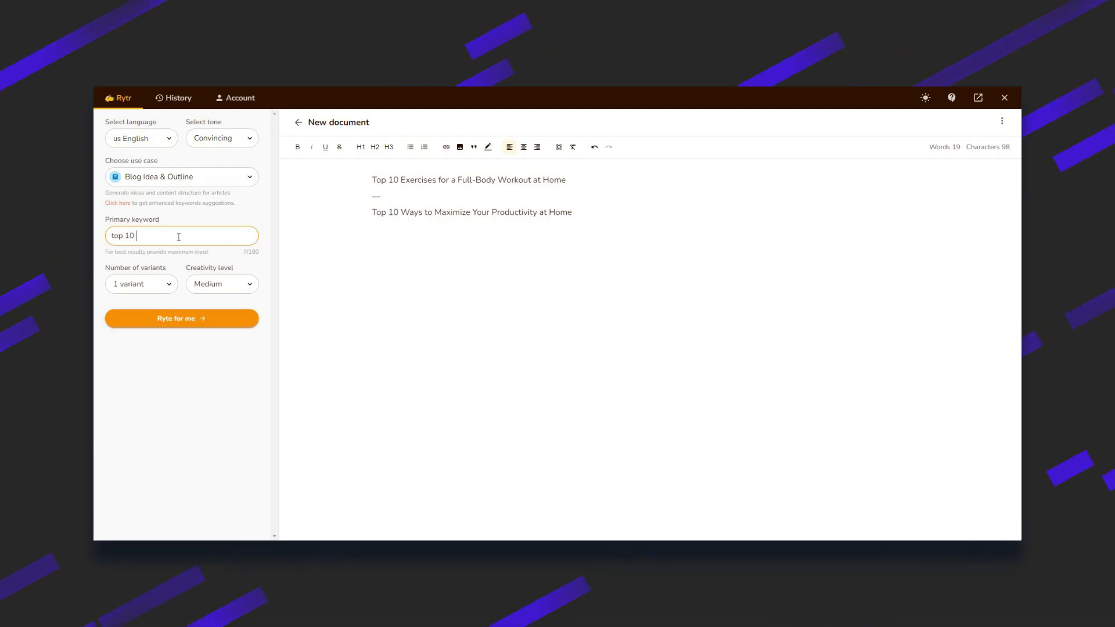
{"action": "type", "text": "best movies of all time"}
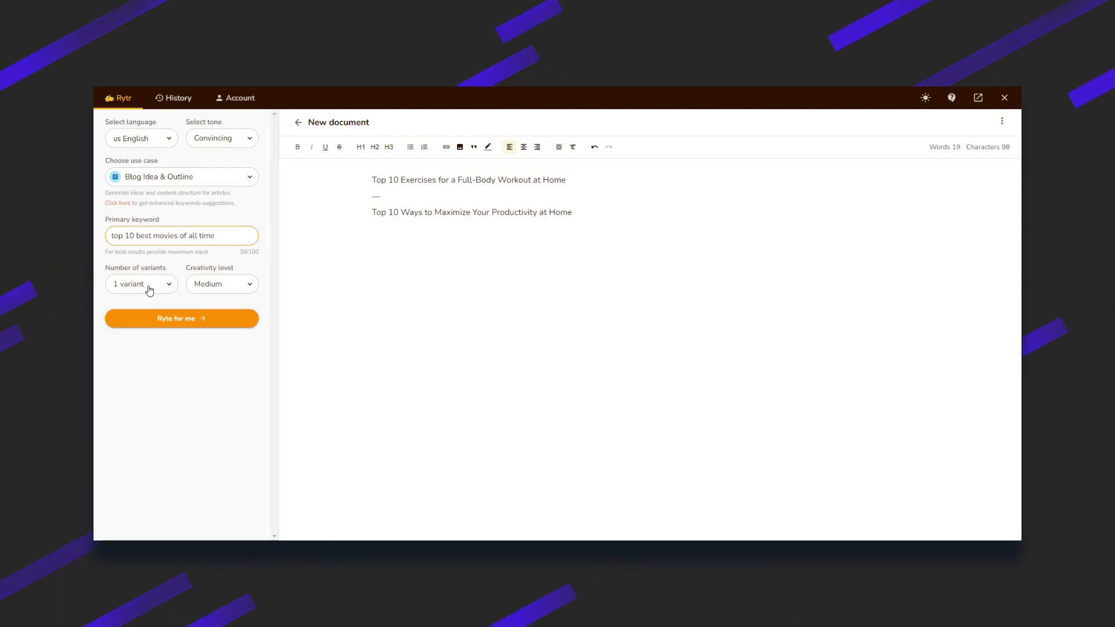
{"action": "left_click", "coordinate": [211, 288]}
{"action": "left_click", "coordinate": [210, 376]}
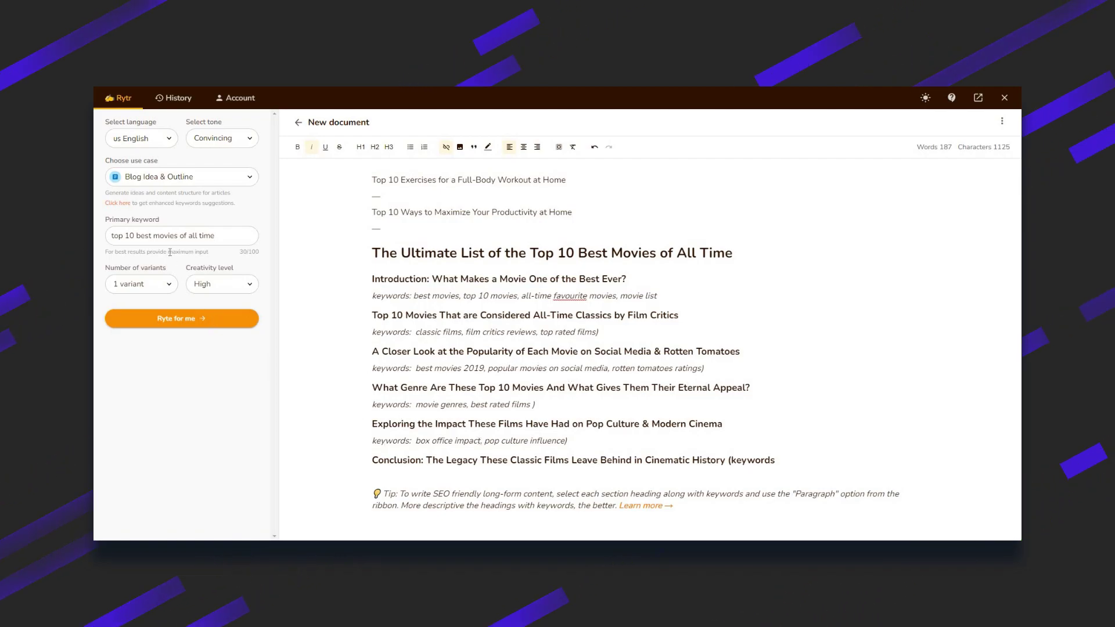
{"action": "left_click", "coordinate": [235, 179]}
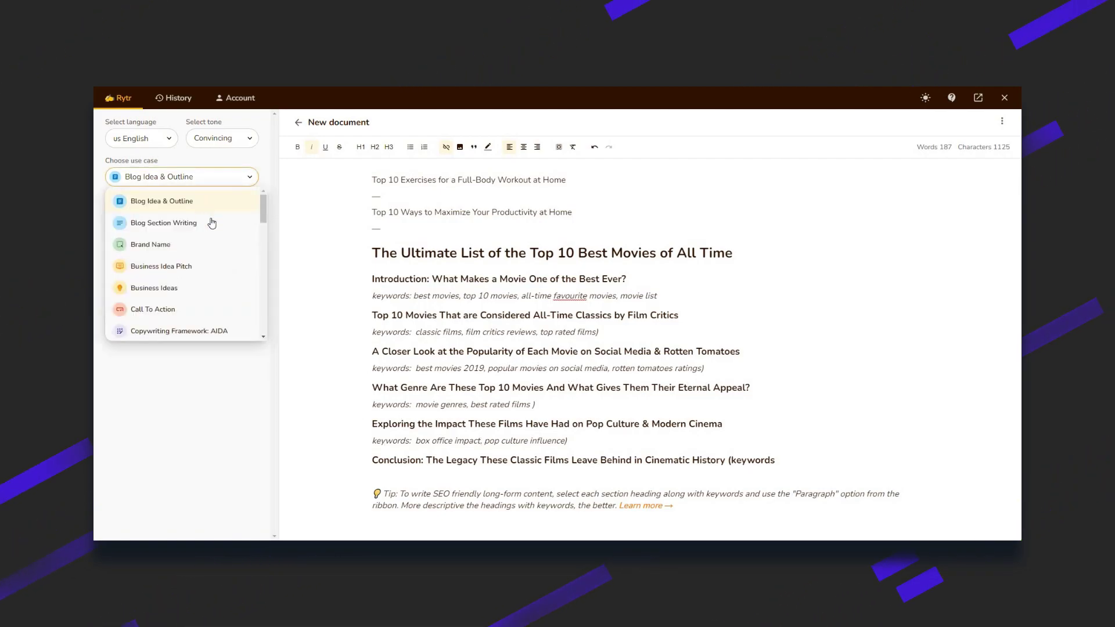
Pick Blog Section Writing as the Rytr use case
{"action": "left_click", "coordinate": [160, 231]}
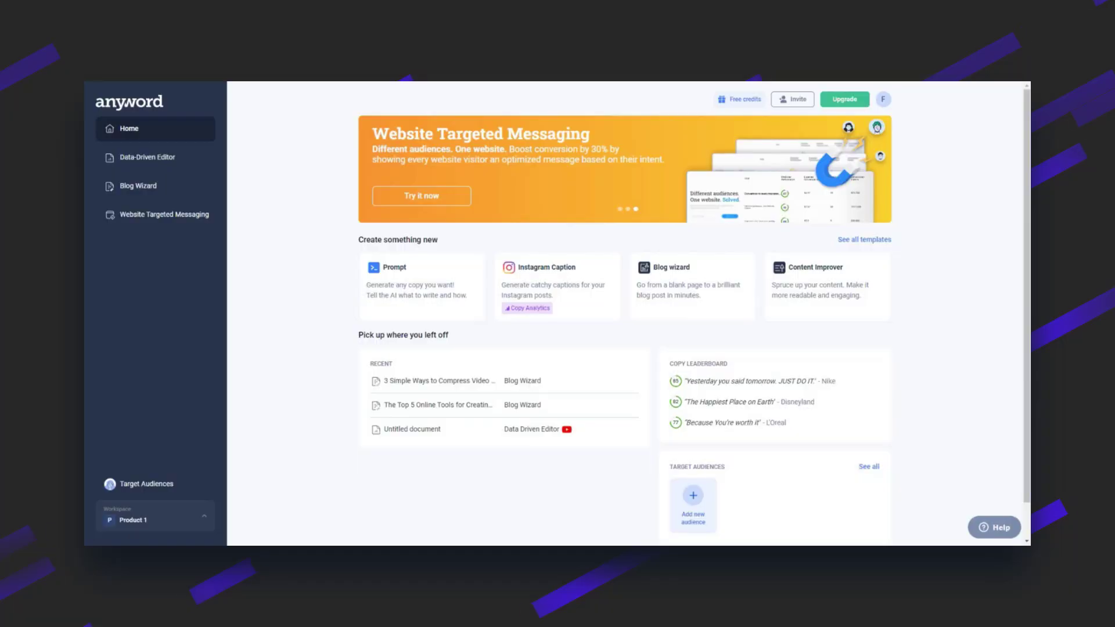
Look over the Earn Free Bonus Credits page in Anyword
{"action": "left_click", "coordinate": [621, 211]}
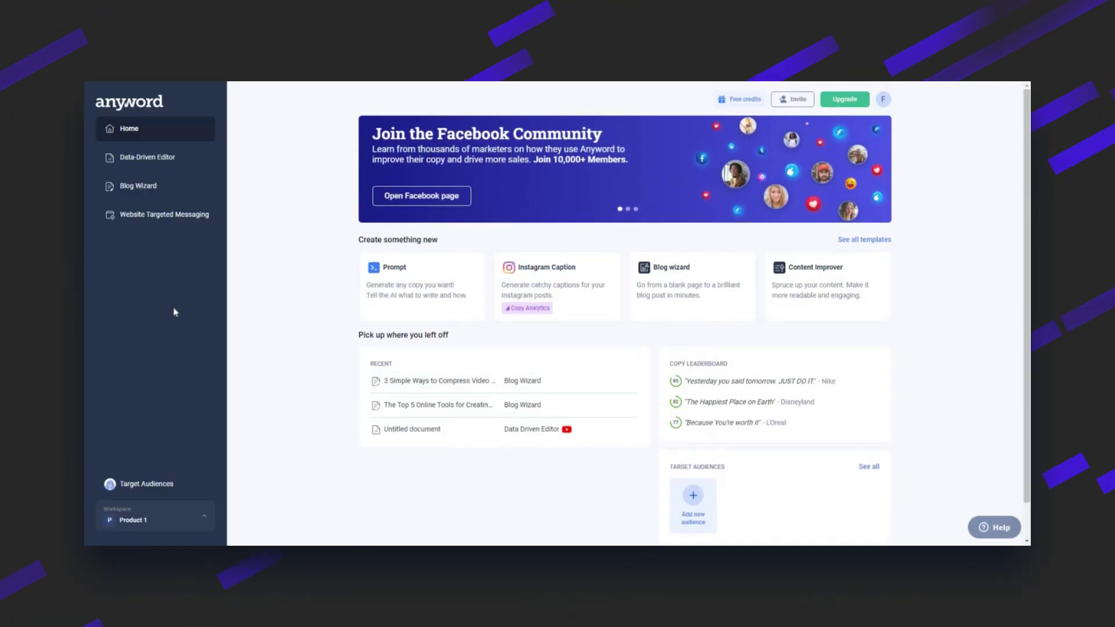
{"action": "left_click", "coordinate": [743, 102]}
{"action": "scroll", "coordinate": [610, 394], "scroll_direction": "down", "scroll_amount": 3}
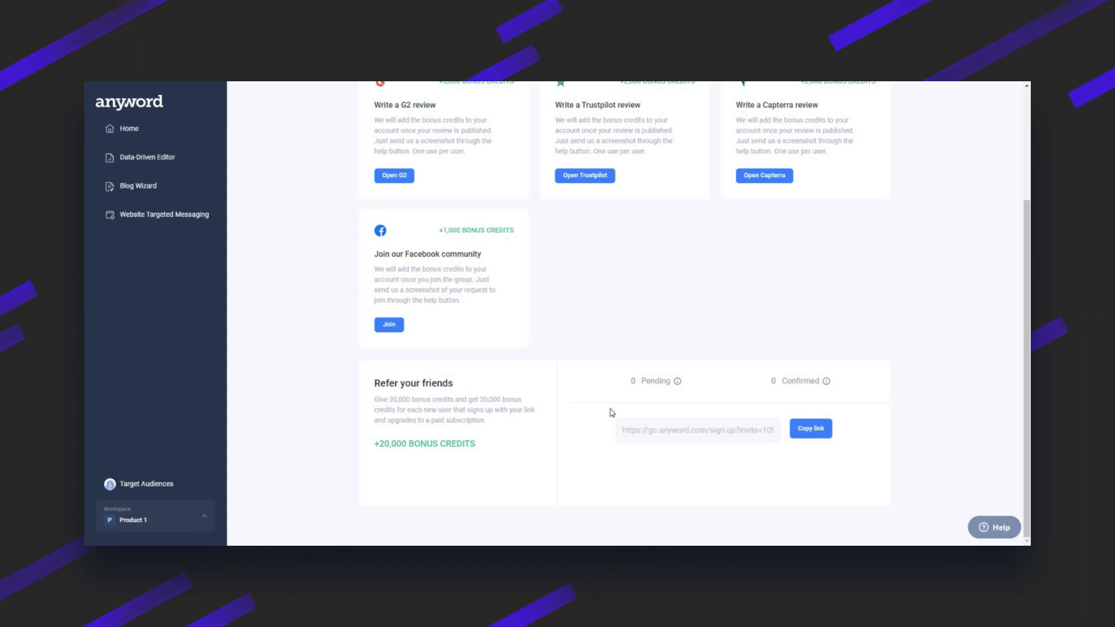
{"action": "scroll", "coordinate": [609, 397], "scroll_direction": "up", "scroll_amount": 3}
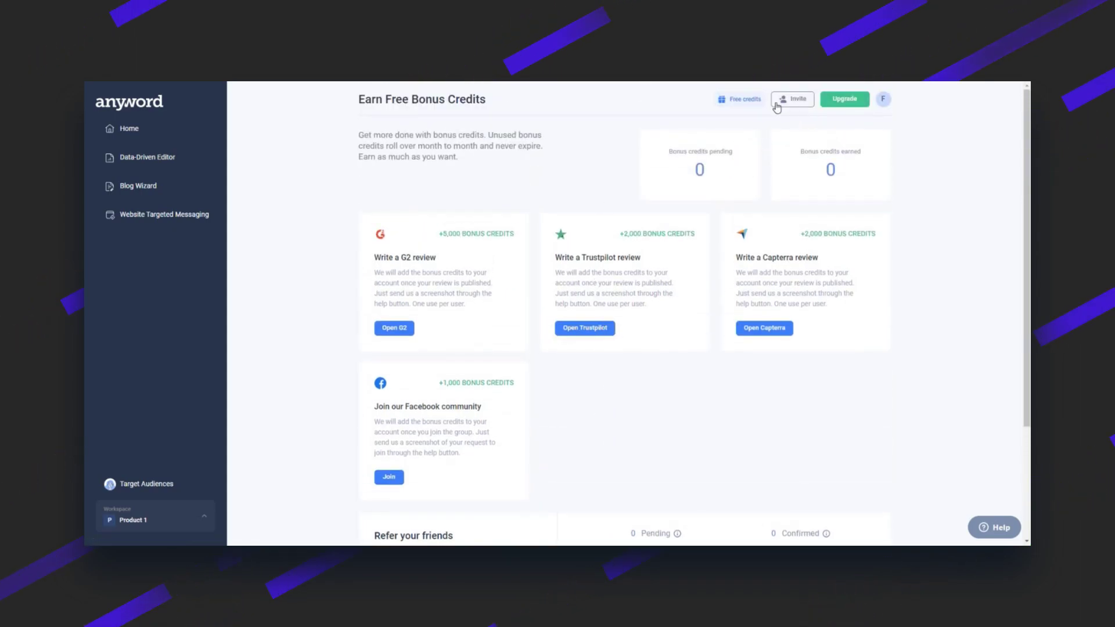
Go back to Home and open the Target Audiences page
{"action": "left_click", "coordinate": [131, 128]}
{"action": "scroll", "coordinate": [660, 331], "scroll_direction": "down", "scroll_amount": 1}
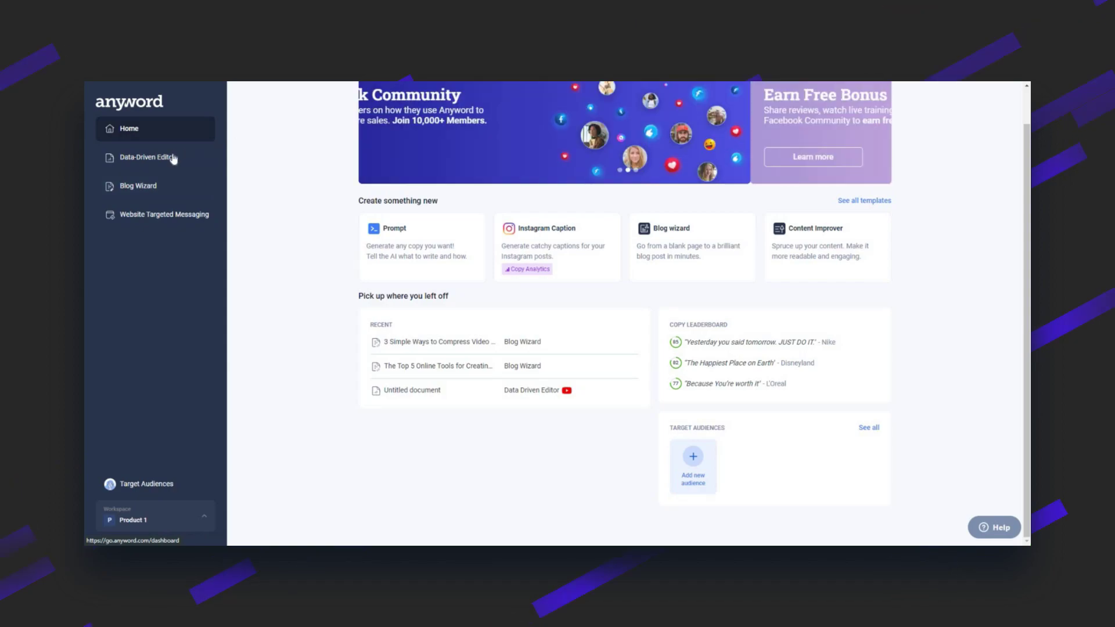
{"action": "left_click", "coordinate": [166, 481]}
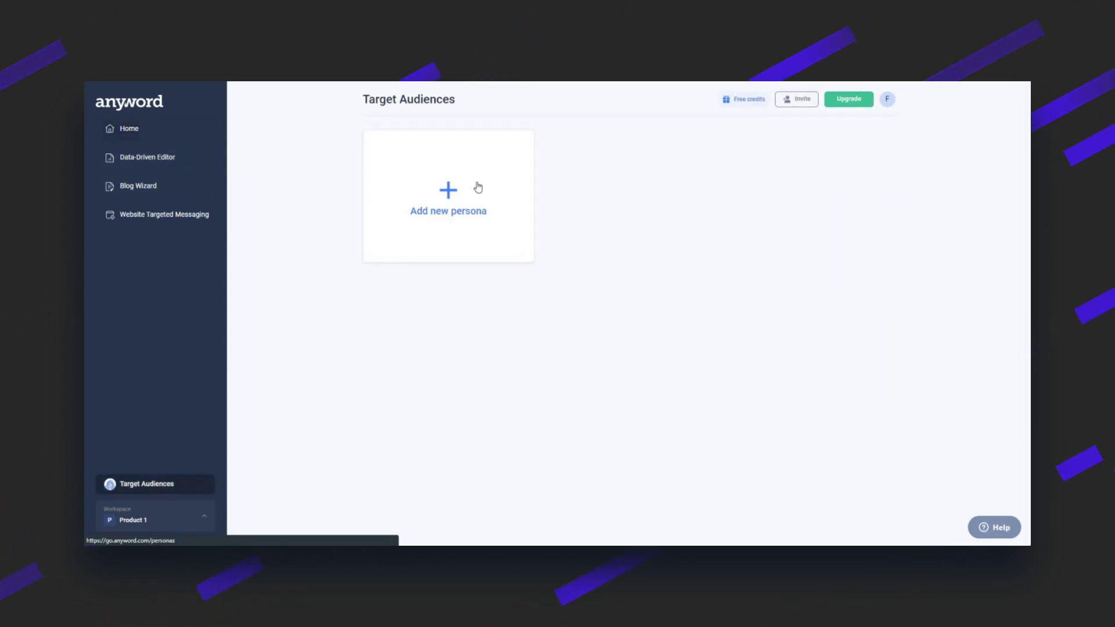
Open the existing compress-video Blog Wizard project, dismiss the Project Brief tip, and review it
{"action": "left_click", "coordinate": [145, 187]}
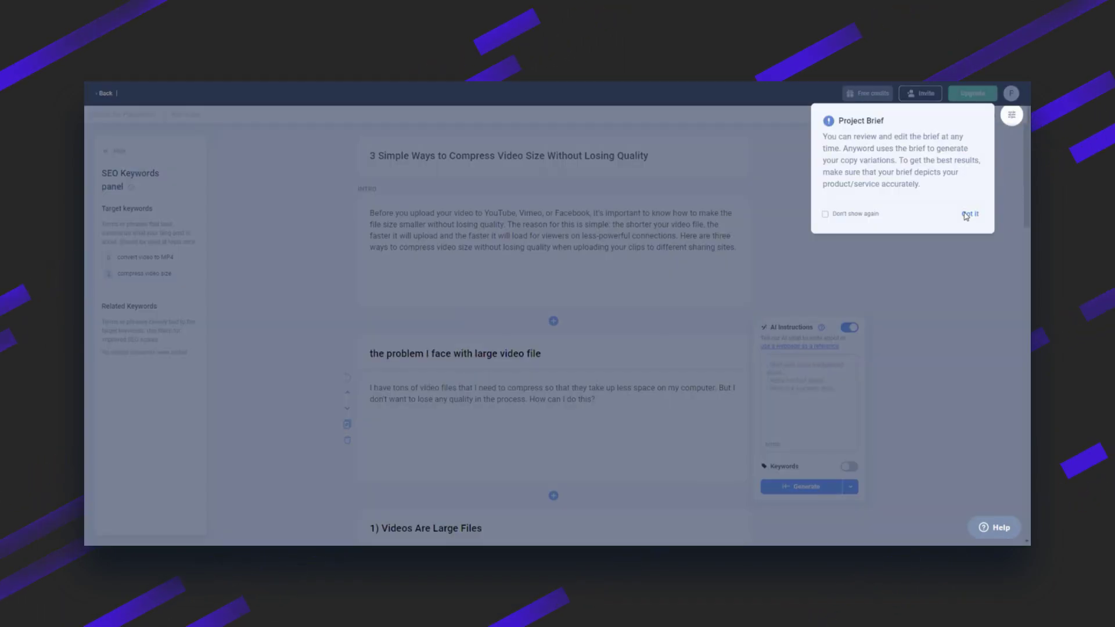
{"action": "left_click", "coordinate": [967, 212]}
{"action": "scroll", "coordinate": [476, 270], "scroll_direction": "down", "scroll_amount": 3}
{"action": "scroll", "coordinate": [476, 270], "scroll_direction": "down", "scroll_amount": 14}
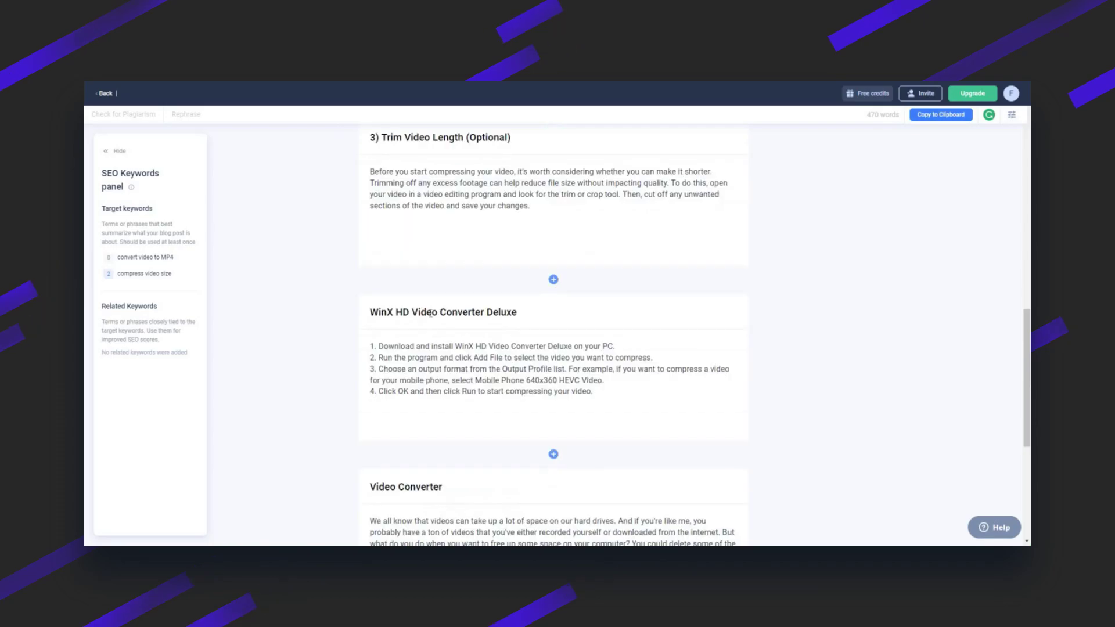
{"action": "scroll", "coordinate": [555, 372], "scroll_direction": "up", "scroll_amount": 15}
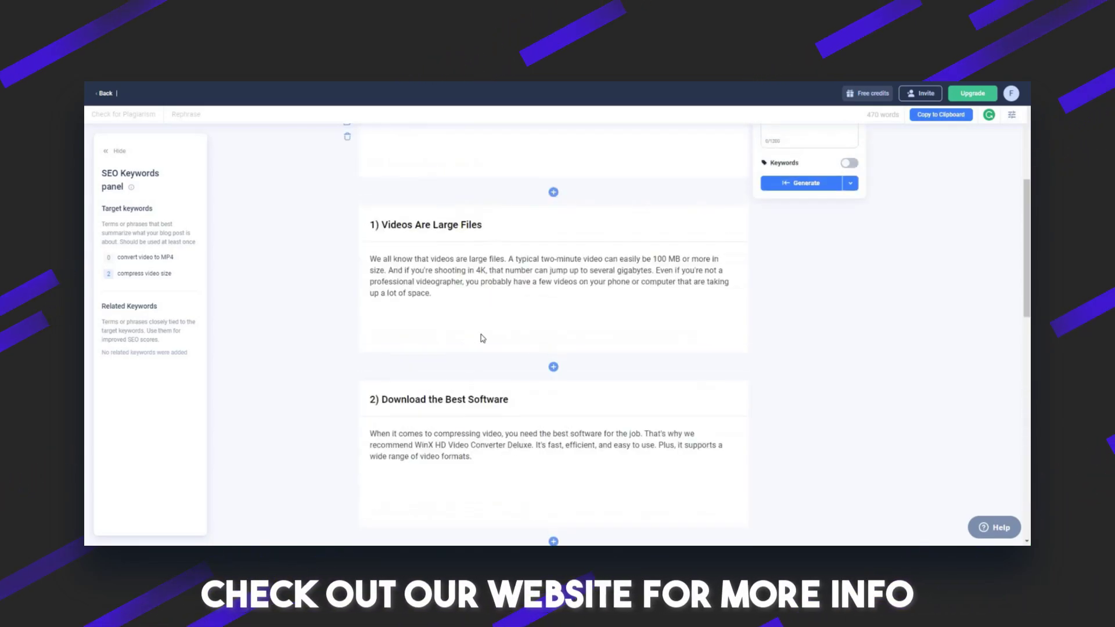
Return to the project list and start a Blog Post From Scratch
{"action": "left_click", "coordinate": [105, 93]}
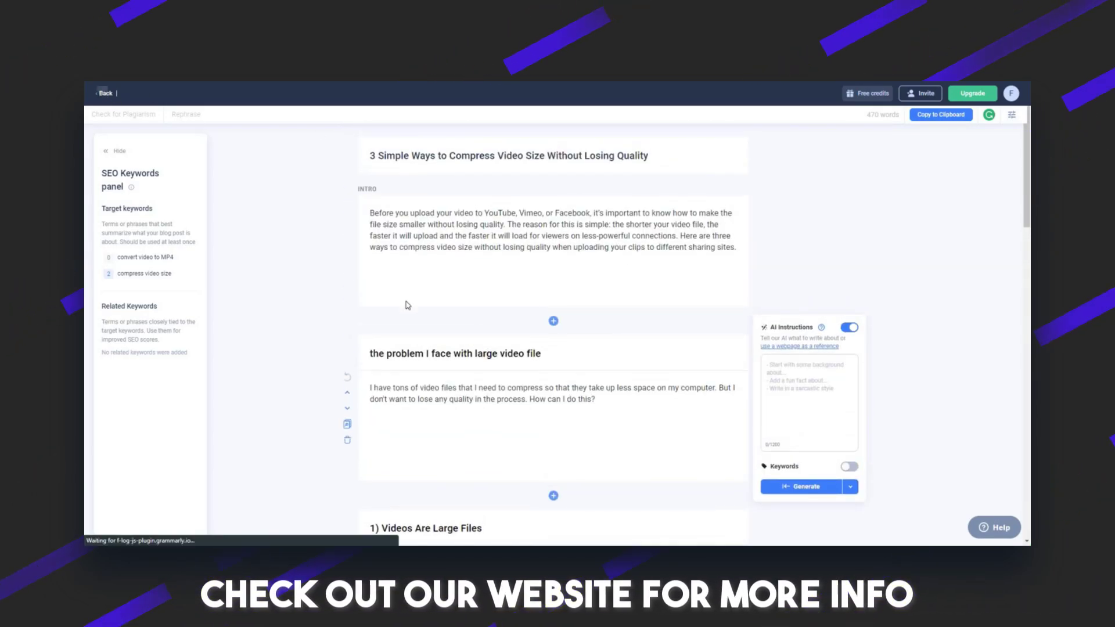
{"action": "left_click", "coordinate": [432, 164]}
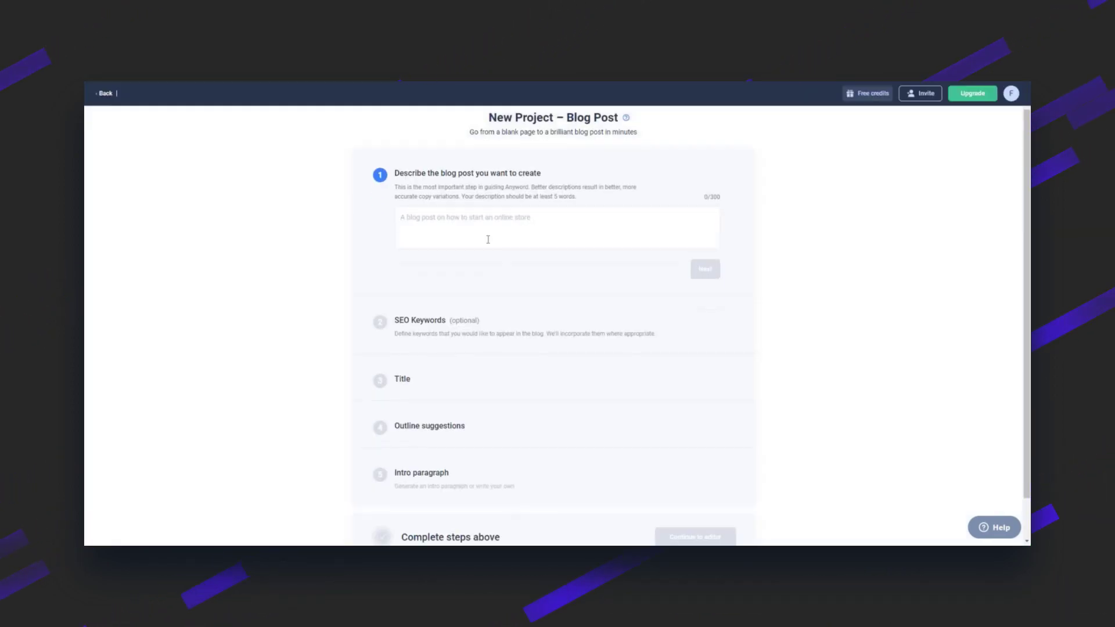
{"action": "scroll", "coordinate": [414, 345], "scroll_direction": "down", "scroll_amount": 1}
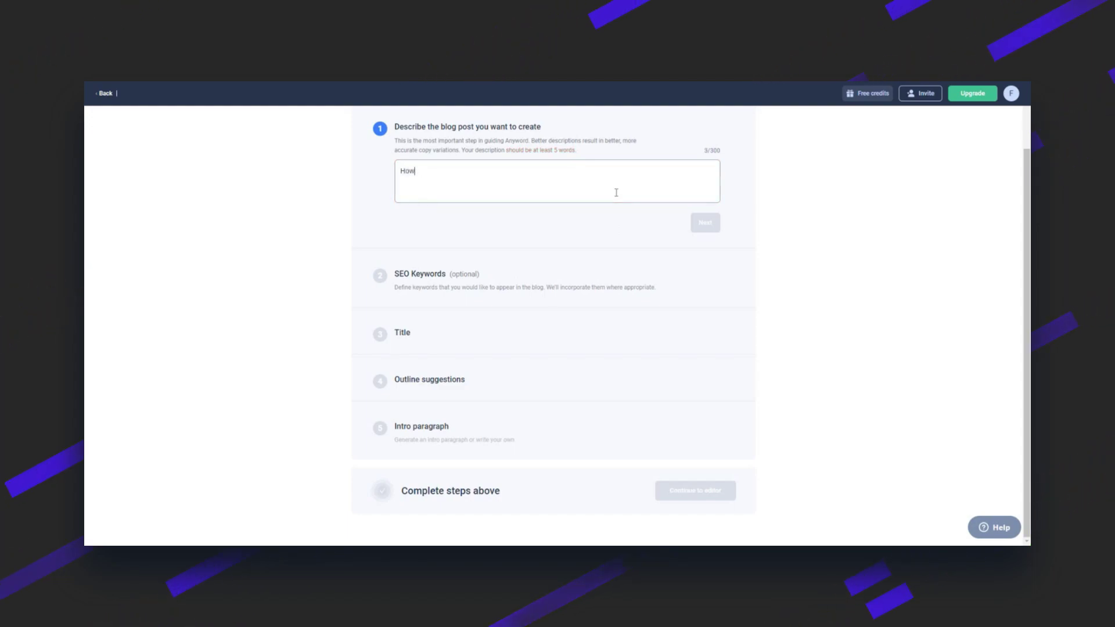
Leave the blog form and reach the full template gallery via the Data-Driven Editor
{"action": "left_click", "coordinate": [101, 95]}
{"action": "left_click", "coordinate": [192, 219]}
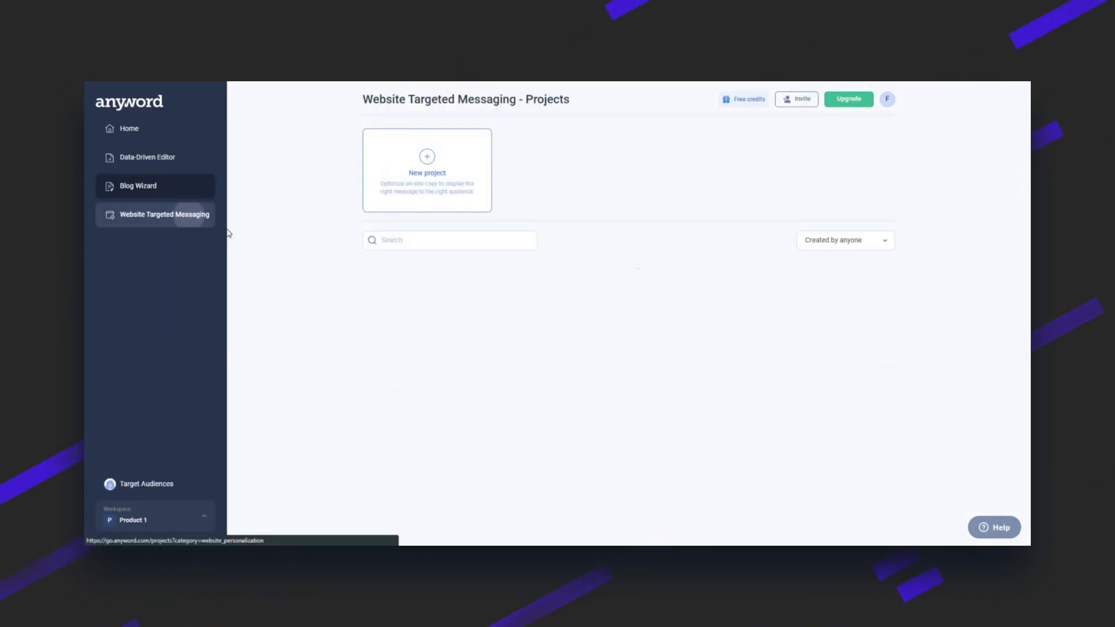
{"action": "left_click", "coordinate": [169, 165]}
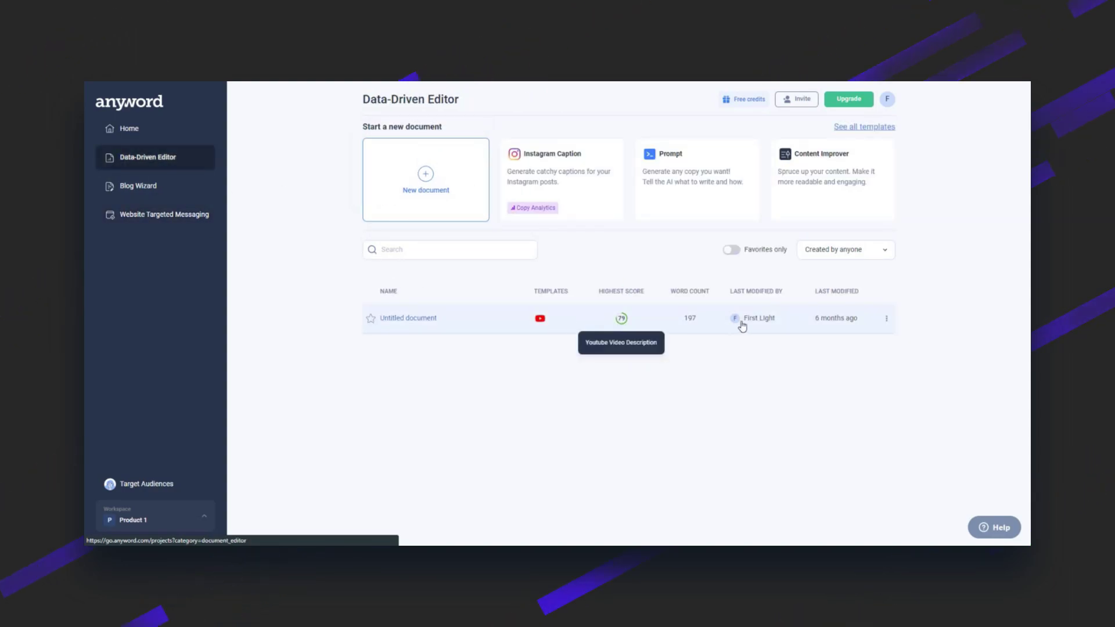
{"action": "left_click", "coordinate": [871, 127]}
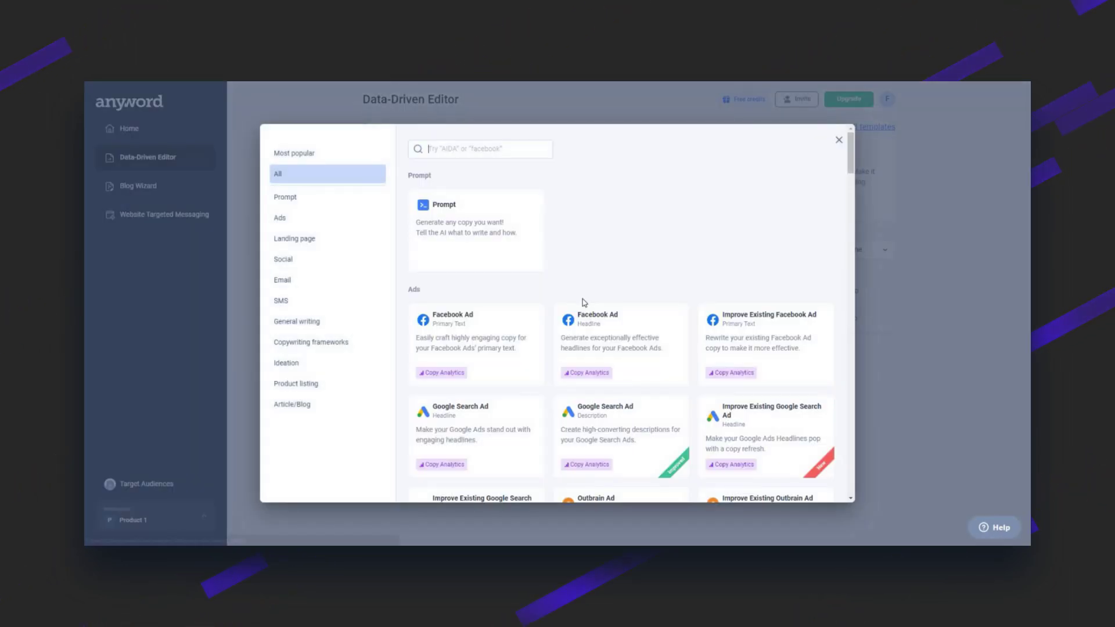
Browse the template categories: Prompt, Landing page, Email, SMS, General writing, Ads, then All
{"action": "scroll", "coordinate": [580, 308], "scroll_direction": "down", "scroll_amount": 5}
{"action": "scroll", "coordinate": [651, 313], "scroll_direction": "down", "scroll_amount": 15}
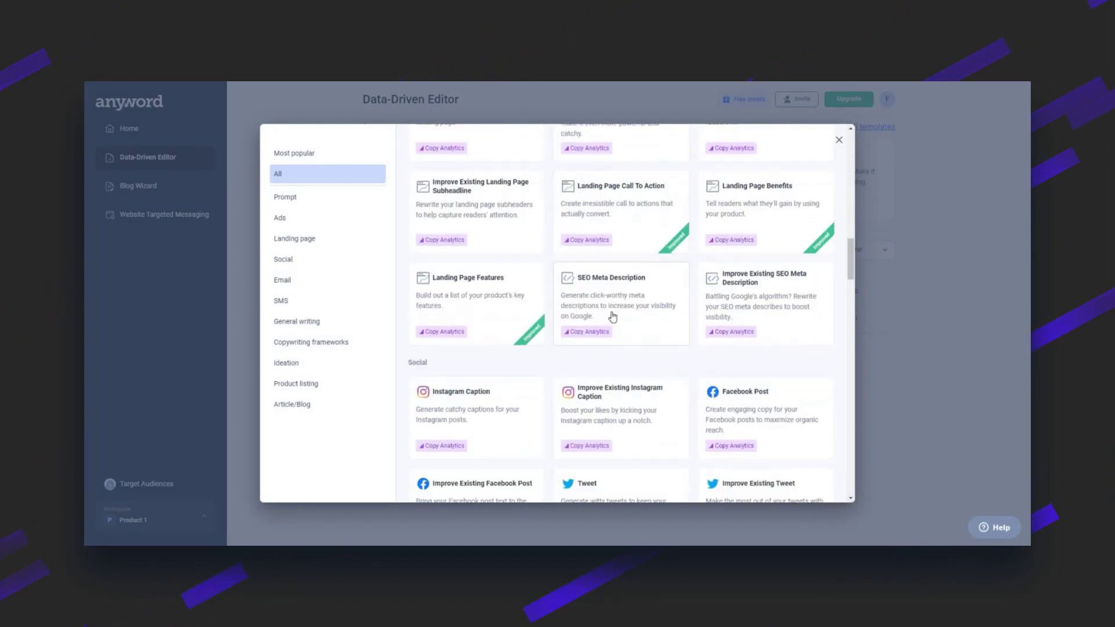
{"action": "left_click", "coordinate": [318, 200]}
{"action": "left_click", "coordinate": [336, 239]}
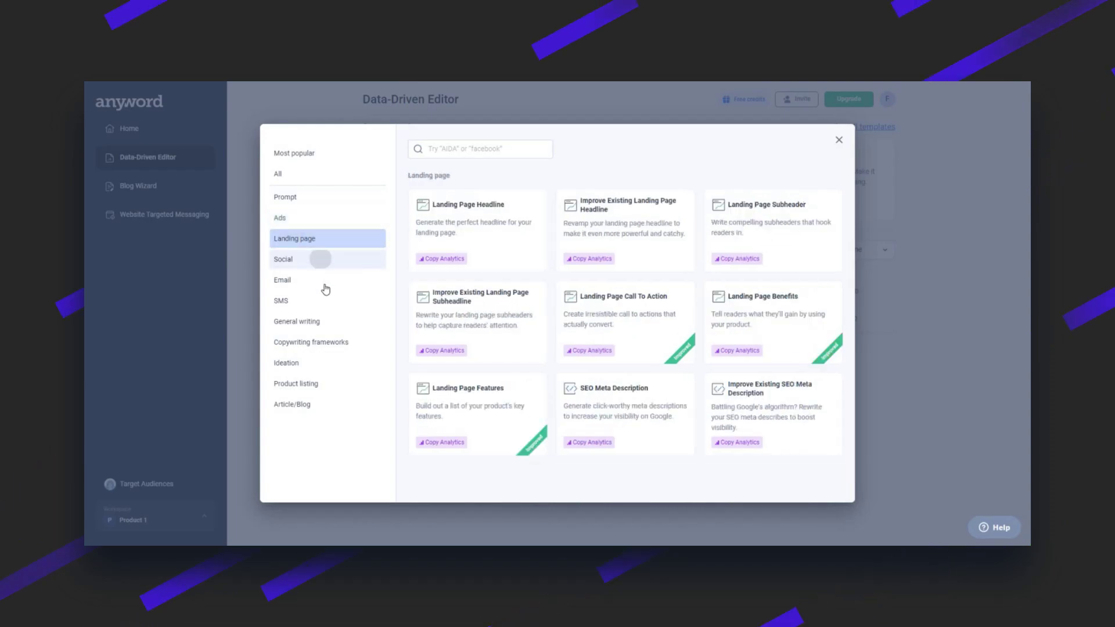
{"action": "left_click", "coordinate": [323, 281]}
{"action": "left_click", "coordinate": [326, 301]}
{"action": "left_click", "coordinate": [330, 323]}
{"action": "left_click", "coordinate": [330, 342]}
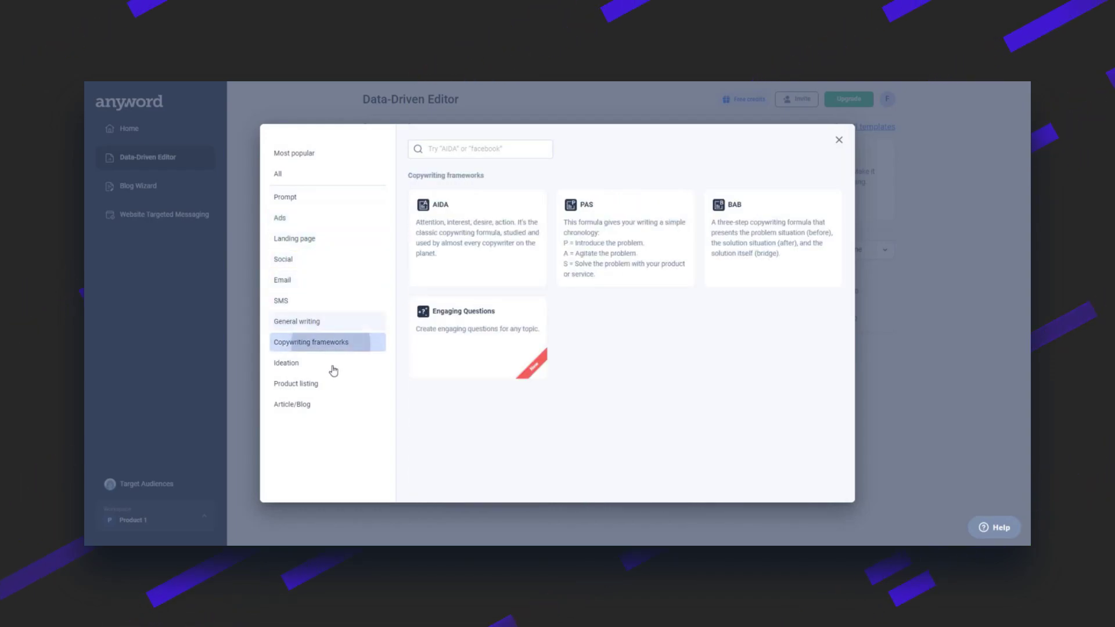
{"action": "left_click", "coordinate": [331, 323]}
{"action": "left_click", "coordinate": [322, 363]}
{"action": "left_click", "coordinate": [321, 383]}
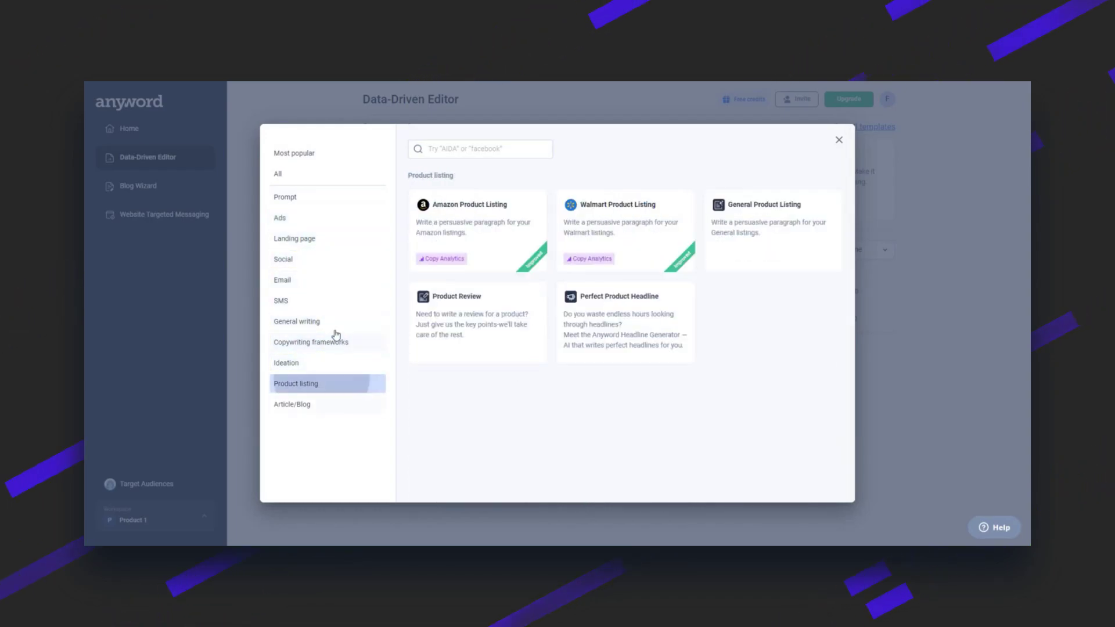
{"action": "left_click", "coordinate": [320, 404]}
{"action": "left_click", "coordinate": [319, 219]}
{"action": "left_click", "coordinate": [308, 174]}
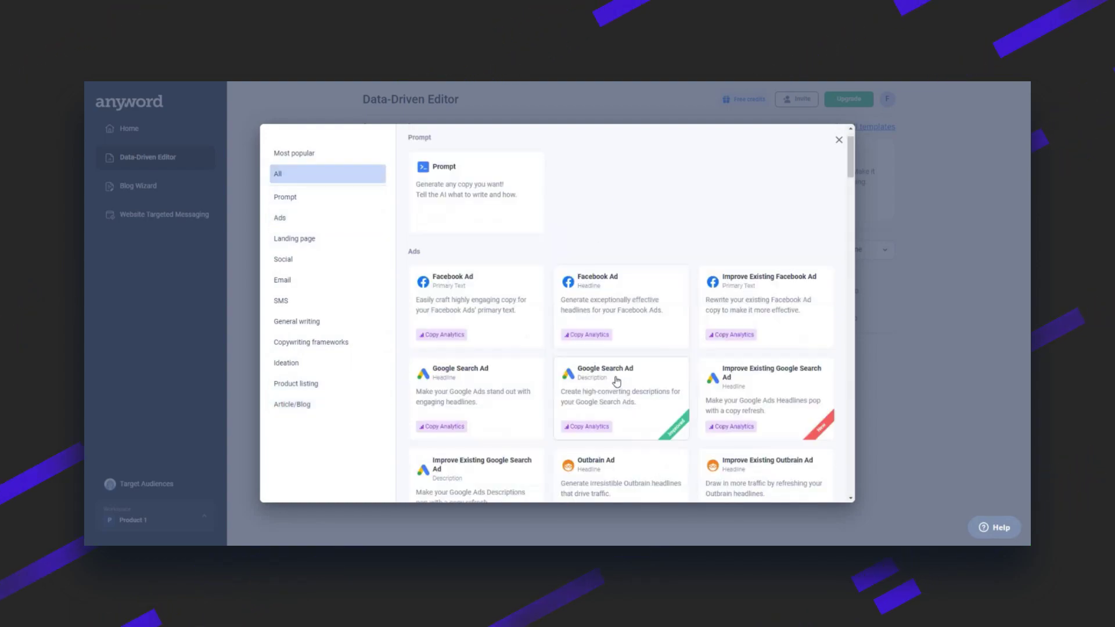
Start a new document from the Youtube Video Title template in the Social section
{"action": "scroll", "coordinate": [641, 336], "scroll_direction": "down", "scroll_amount": 14}
{"action": "scroll", "coordinate": [641, 355], "scroll_direction": "down", "scroll_amount": 10}
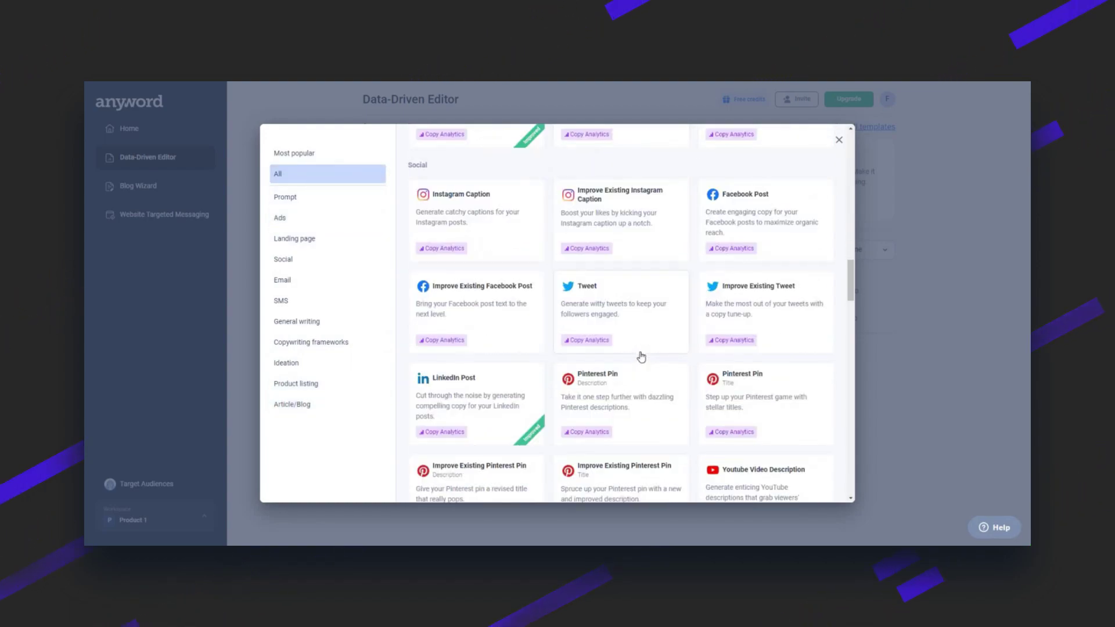
{"action": "left_click", "coordinate": [452, 349]}
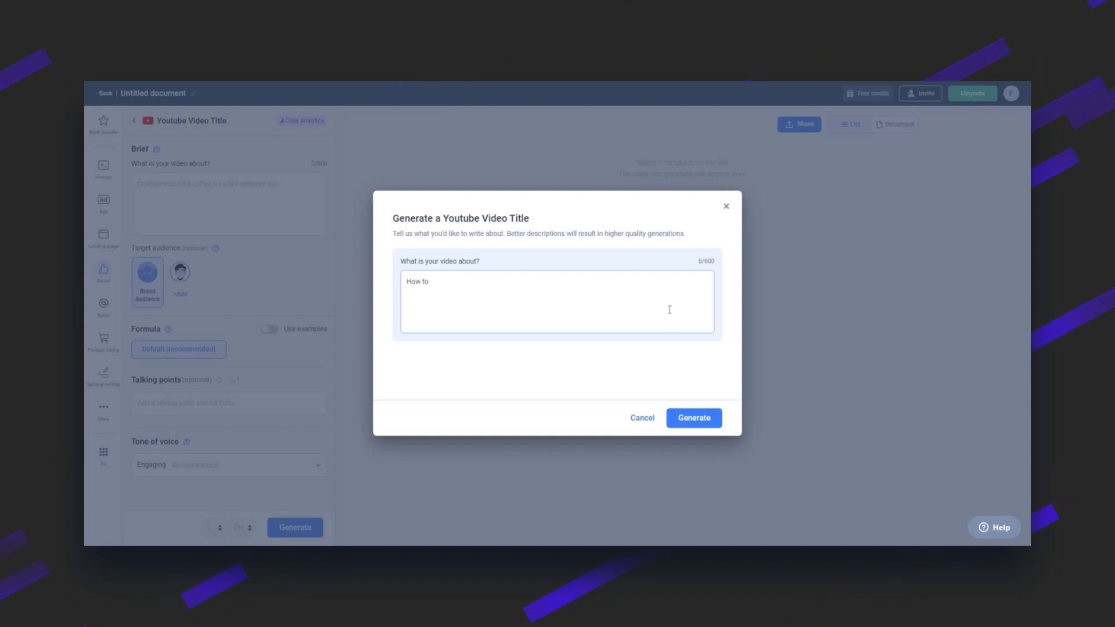
Generate YouTube titles for the 'How to' brief and open the top title's 66 score details
{"action": "left_click", "coordinate": [693, 418]}
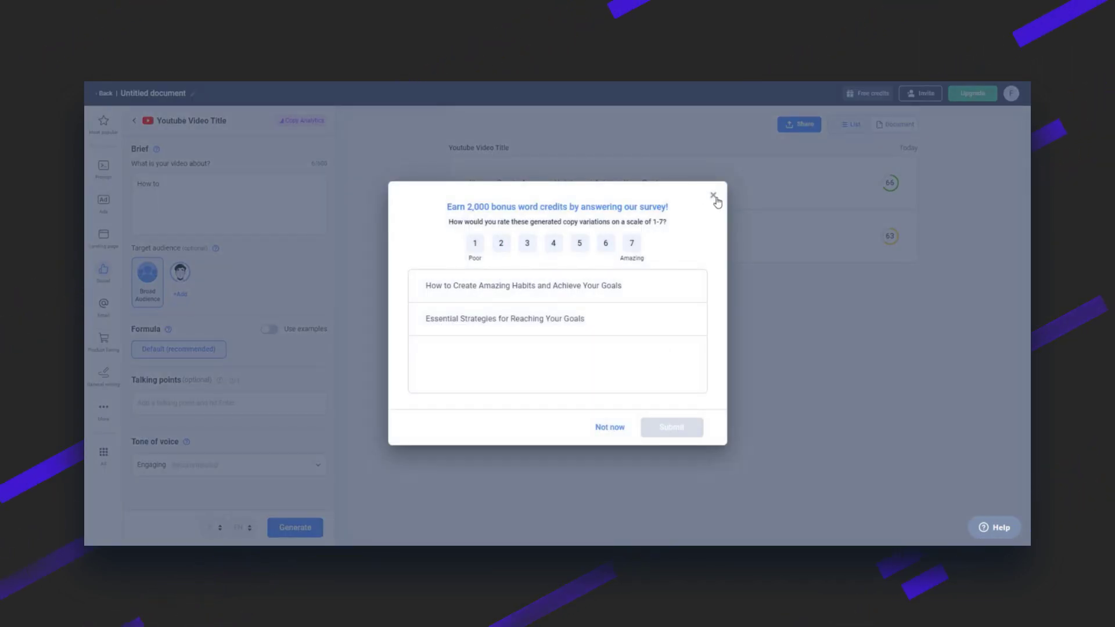
{"action": "left_click", "coordinate": [716, 199]}
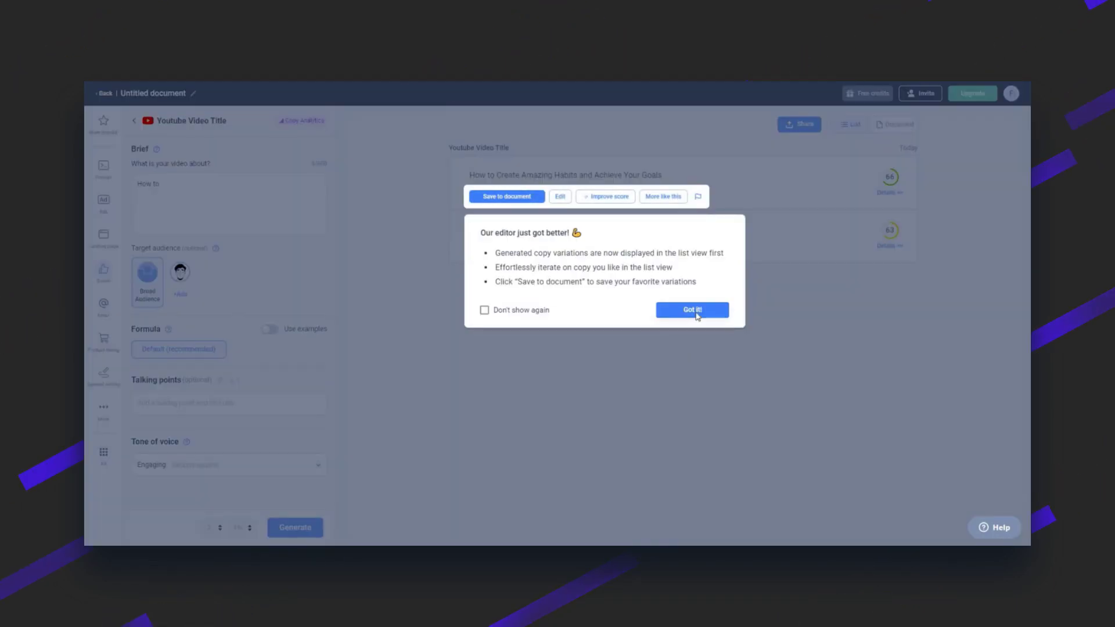
{"action": "left_click", "coordinate": [697, 310]}
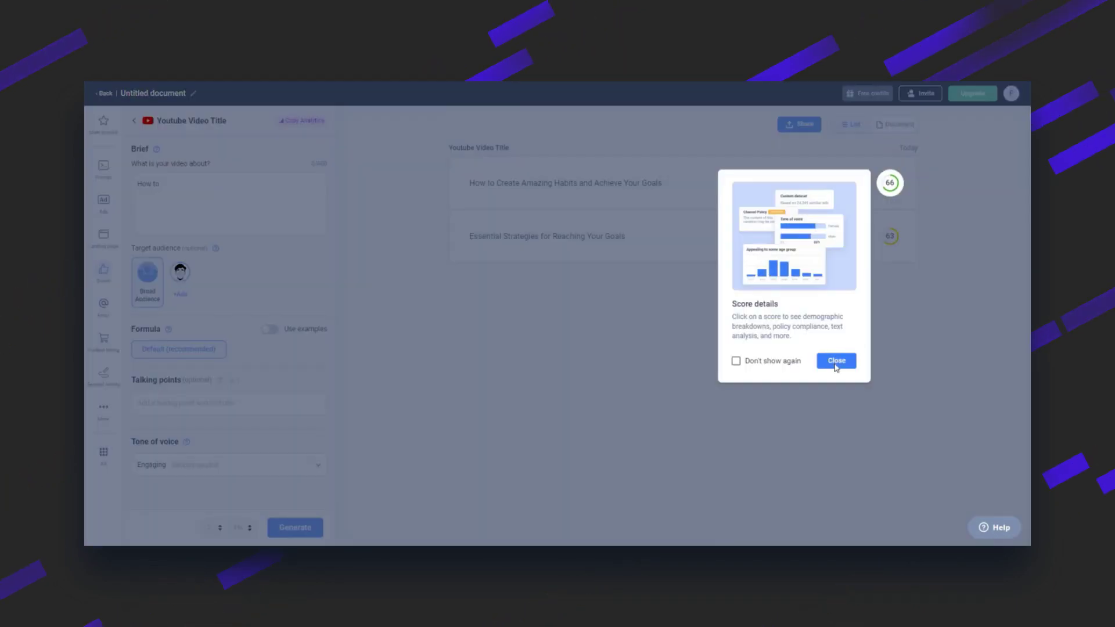
{"action": "left_click", "coordinate": [889, 177]}
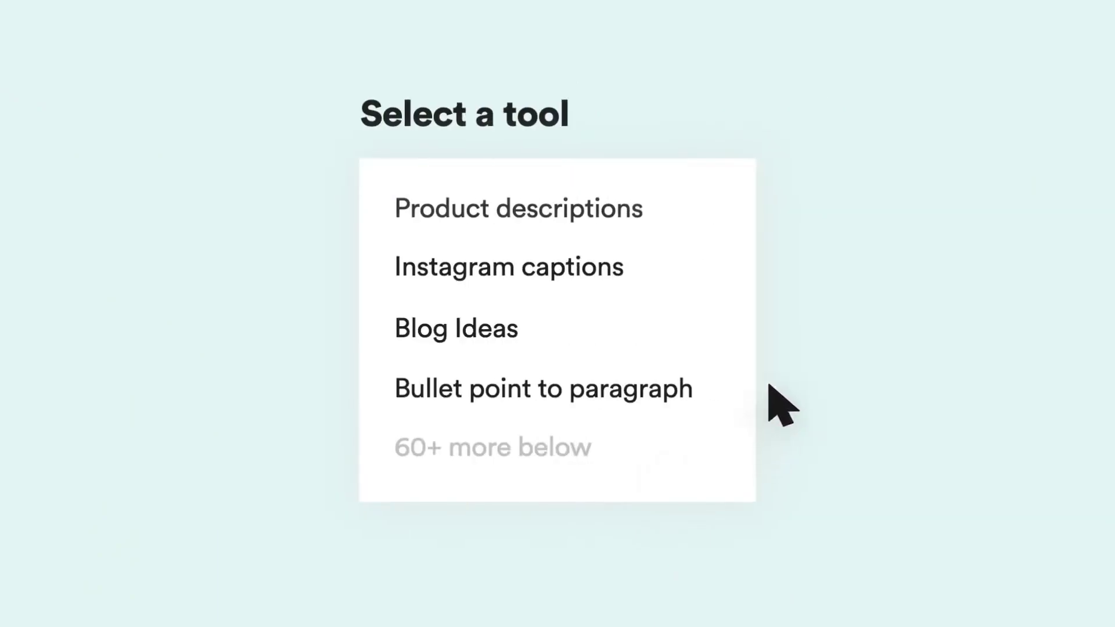
Enter 'Tit' in a text field while reaching the Copy.ai dashboard
{"action": "left_click", "coordinate": [638, 206]}
{"action": "type", "text": "Tit"}
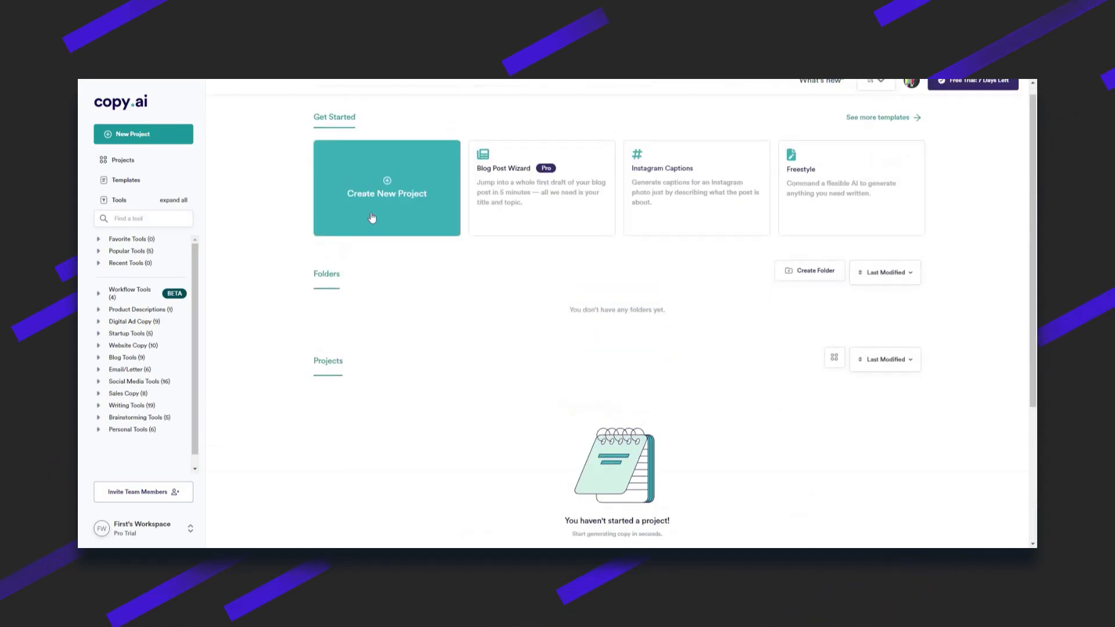
Create a new Copy.ai project, leaving the Product Descriptions tone at Friendly
{"action": "left_click", "coordinate": [98, 252]}
{"action": "double_click", "coordinate": [98, 257]}
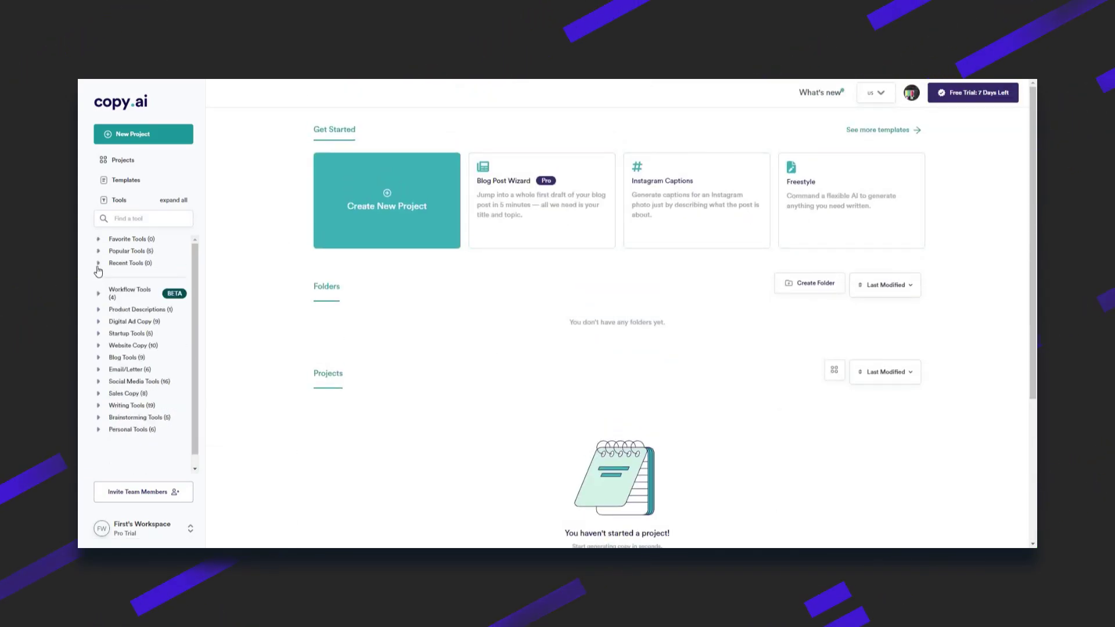
{"action": "left_click", "coordinate": [343, 229]}
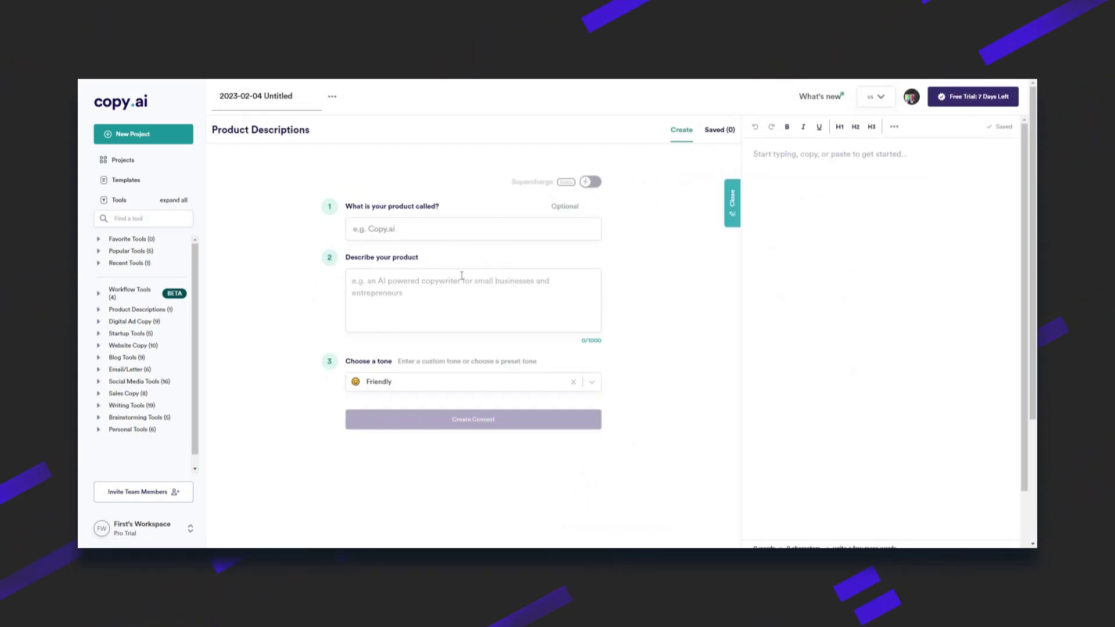
{"action": "left_click", "coordinate": [440, 386]}
{"action": "scroll", "coordinate": [444, 372], "scroll_direction": "down", "scroll_amount": 3}
{"action": "scroll", "coordinate": [448, 336], "scroll_direction": "down", "scroll_amount": 2}
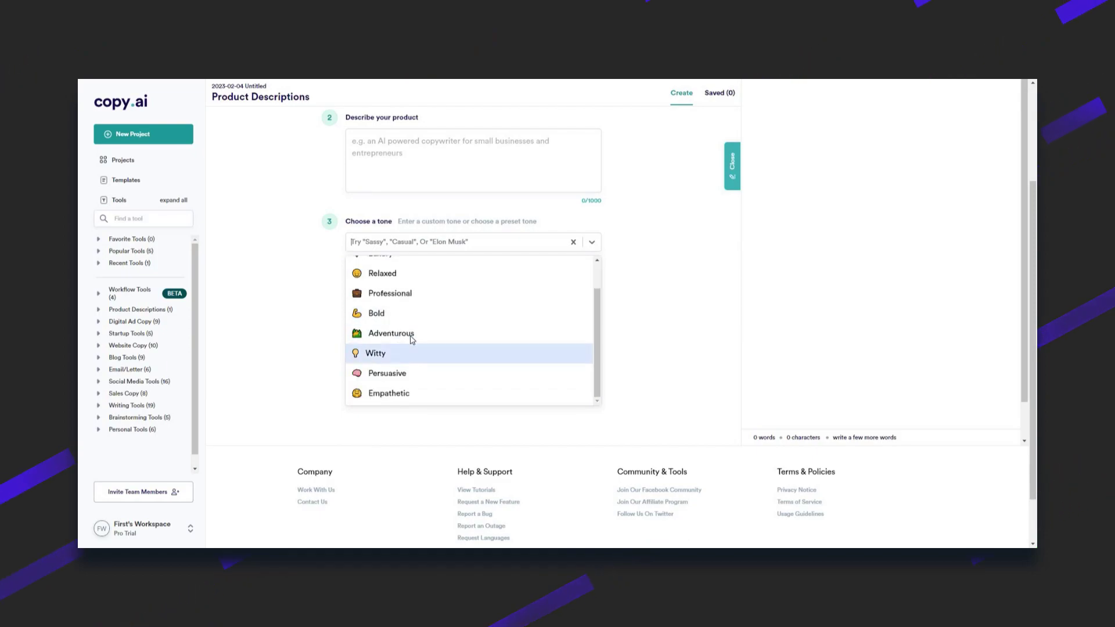
{"action": "scroll", "coordinate": [590, 313], "scroll_direction": "up", "scroll_amount": 2}
{"action": "left_click", "coordinate": [649, 289]}
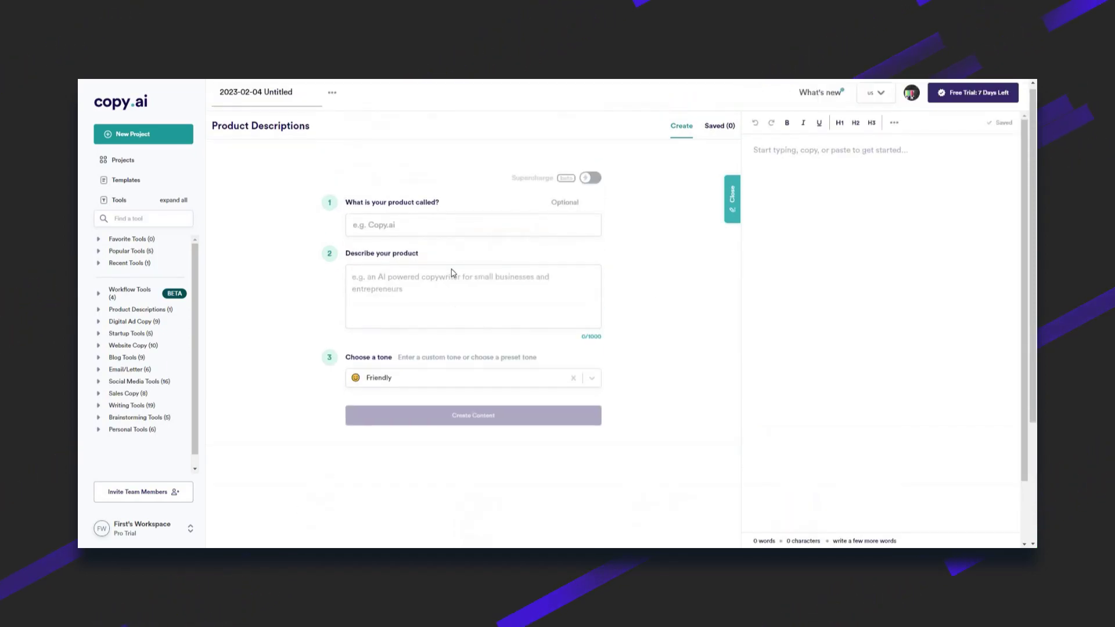
Name the product 'TOP 5 best movie you need watch in 2023'; expand Writing and Social Media Tools
{"action": "left_click", "coordinate": [445, 226]}
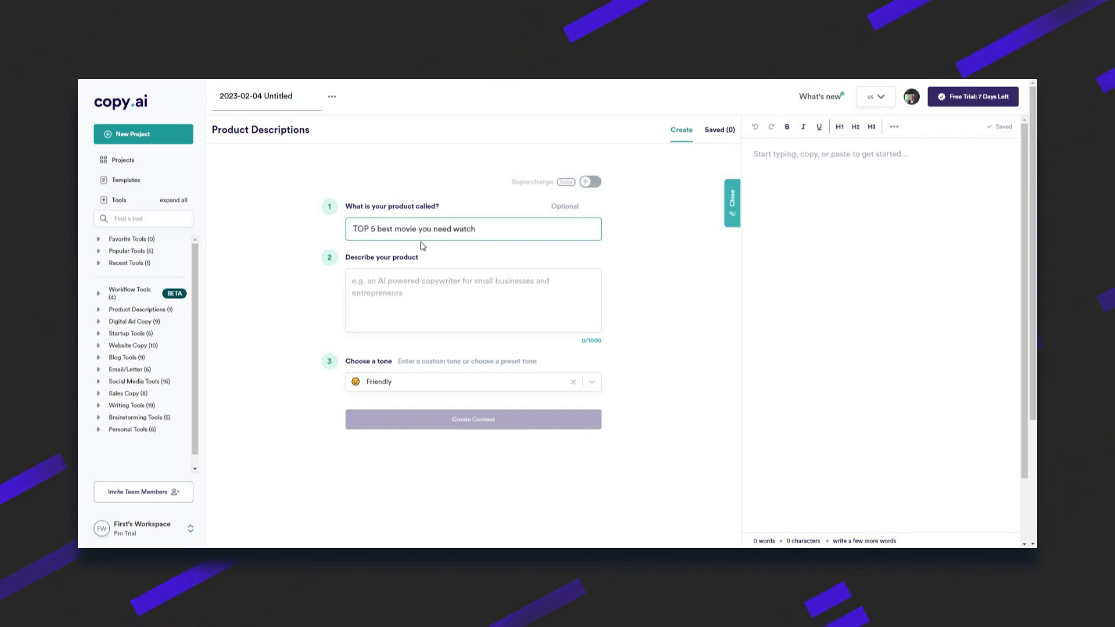
{"action": "type", "text": "n 2023"}
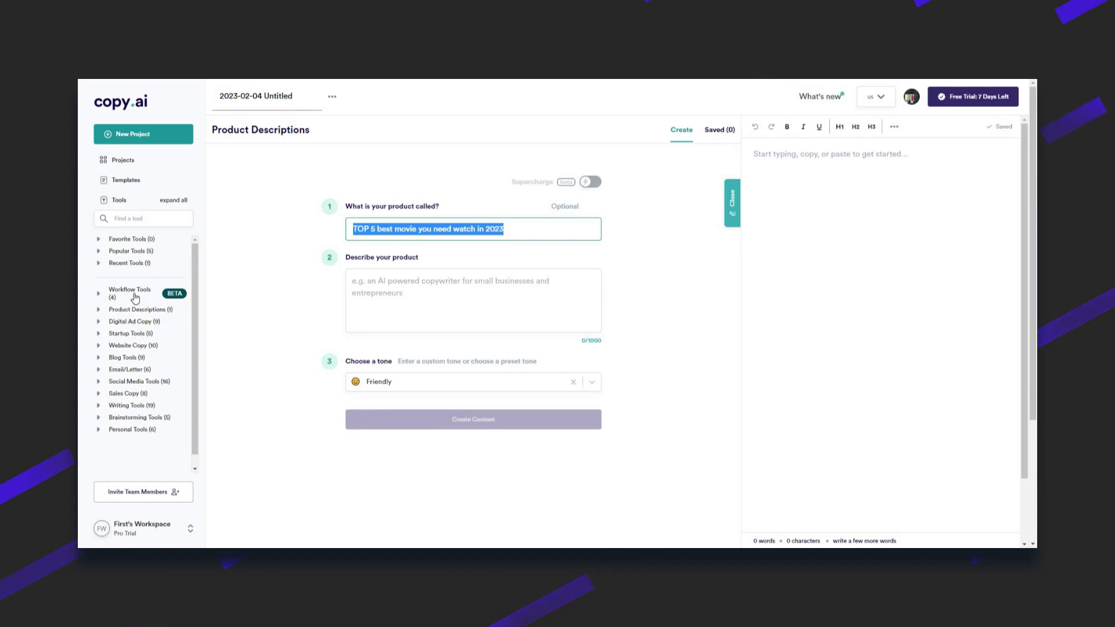
{"action": "left_click", "coordinate": [128, 407]}
{"action": "scroll", "coordinate": [133, 437], "scroll_direction": "down", "scroll_amount": 1}
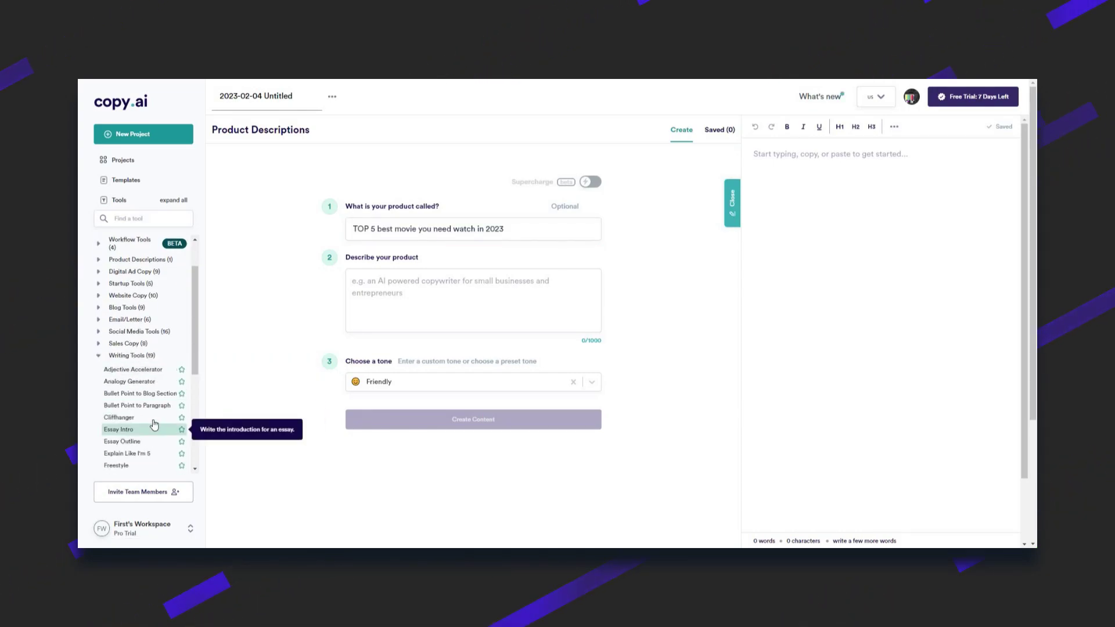
{"action": "scroll", "coordinate": [153, 426], "scroll_direction": "down", "scroll_amount": 1}
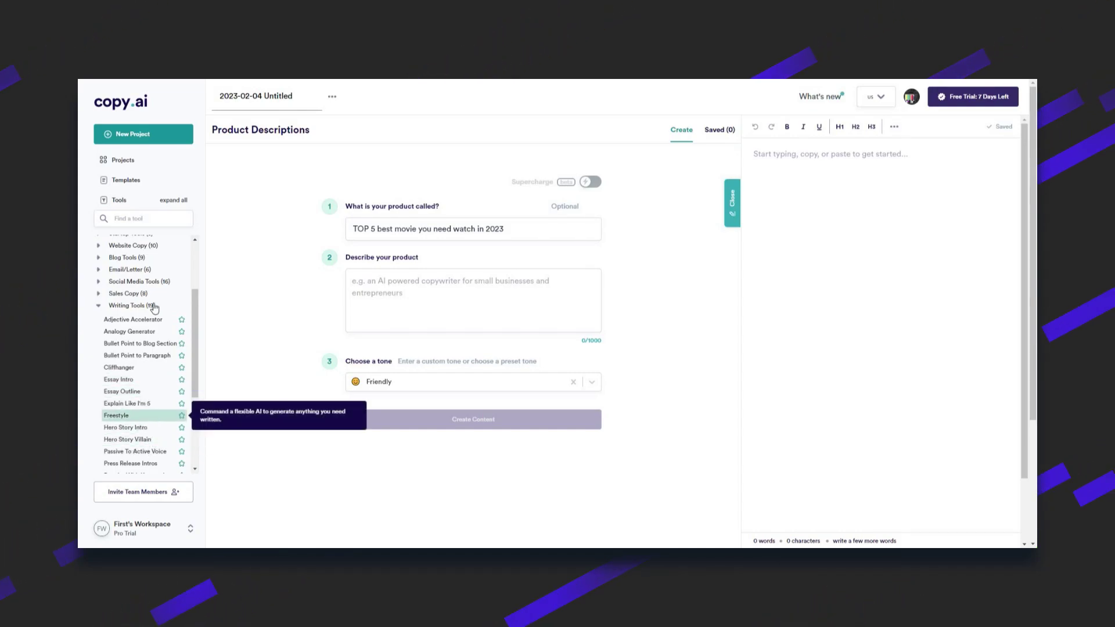
{"action": "scroll", "coordinate": [145, 316], "scroll_direction": "up", "scroll_amount": 1}
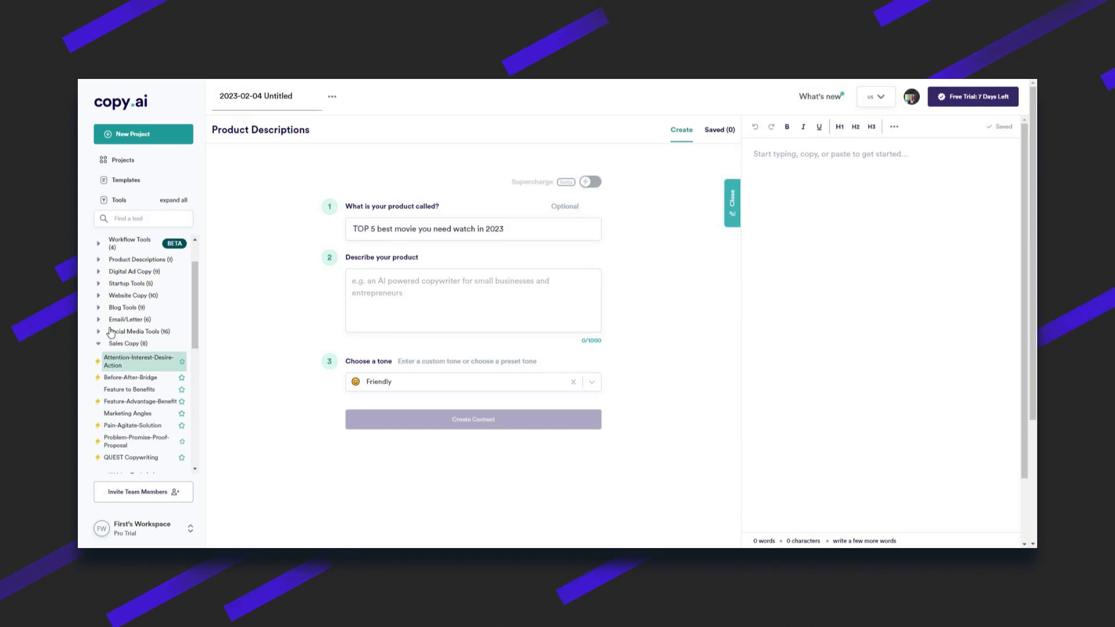
{"action": "left_click", "coordinate": [128, 338]}
{"action": "scroll", "coordinate": [111, 339], "scroll_direction": "up", "scroll_amount": 1}
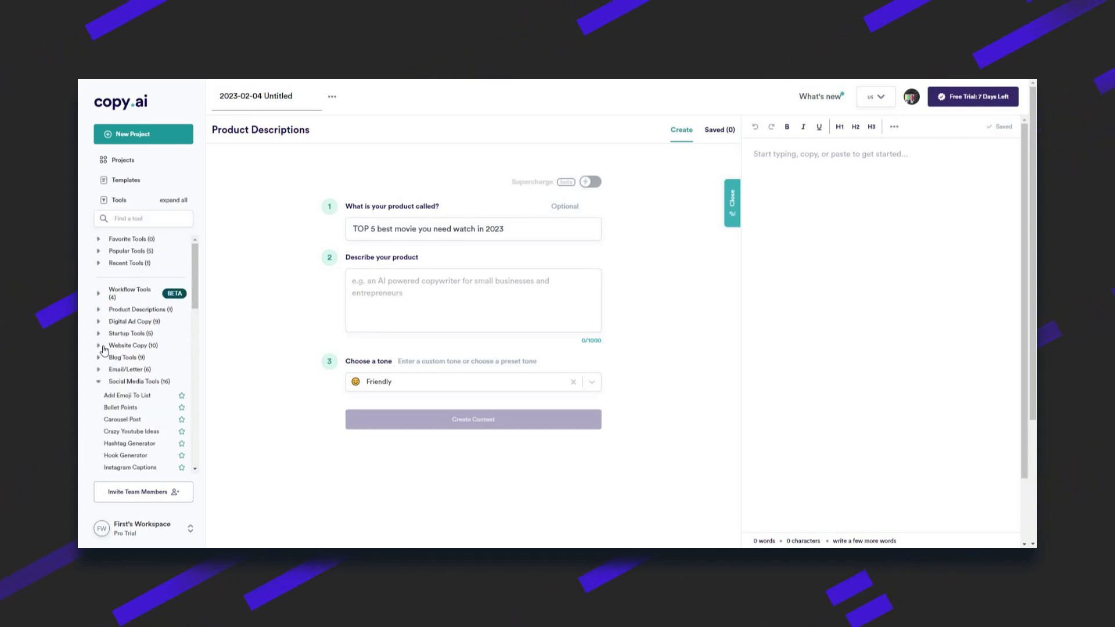
{"action": "left_click", "coordinate": [104, 347]}
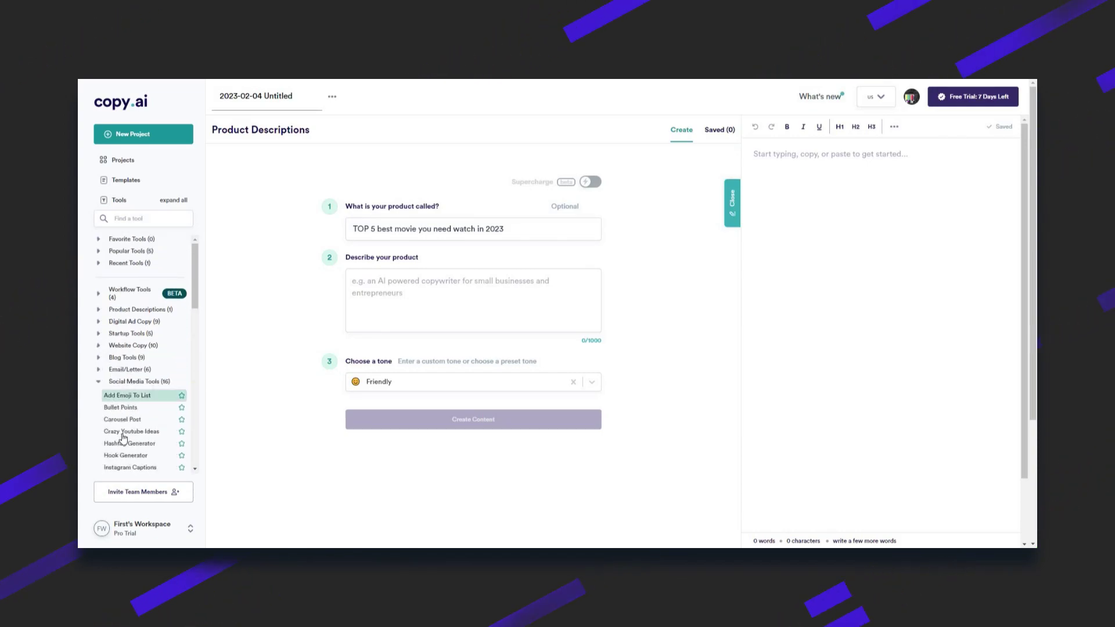
Generate Crazy Youtube Ideas from the pasted top-5 movies topic
{"action": "left_click", "coordinate": [123, 431]}
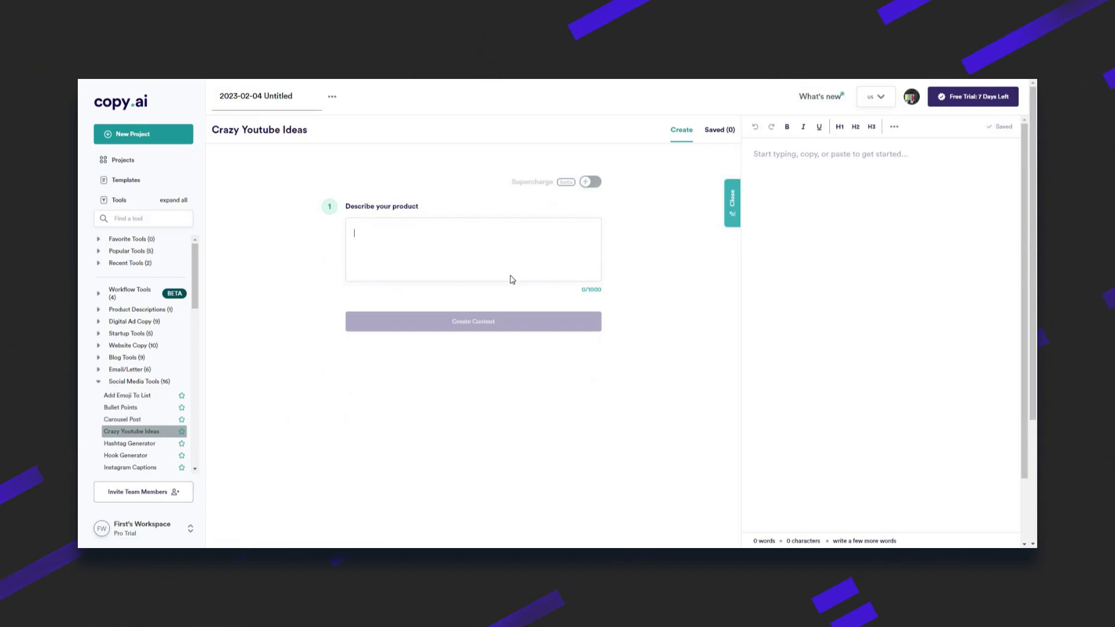
{"action": "type", "text": "TOP 5 best movie you need watch in 2023"}
{"action": "left_click", "coordinate": [477, 319]}
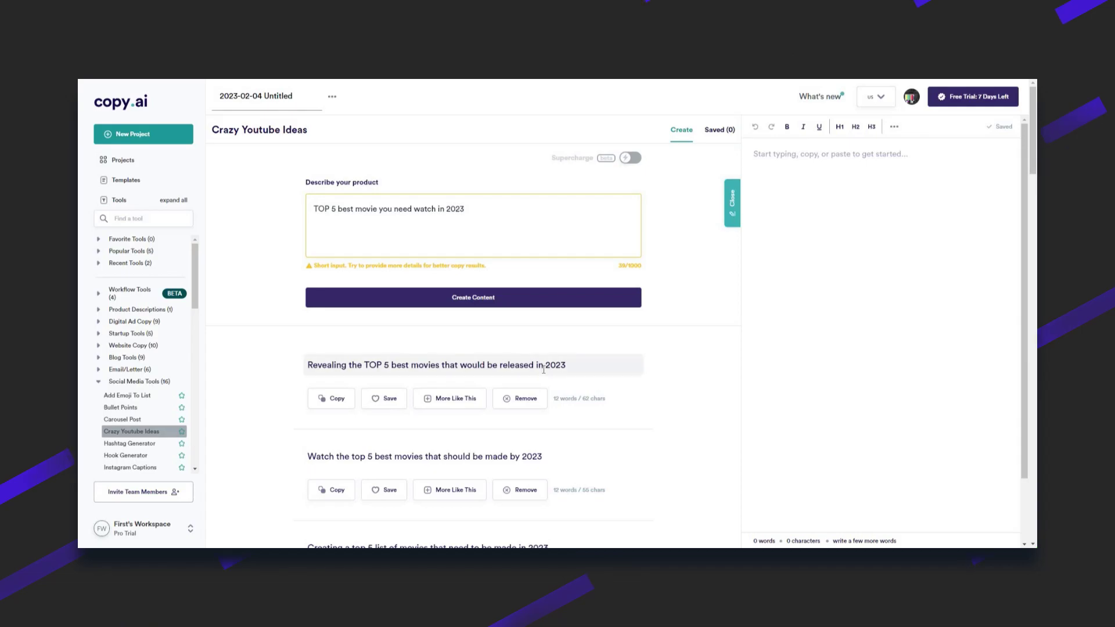
{"action": "scroll", "coordinate": [405, 269], "scroll_direction": "down", "scroll_amount": 15}
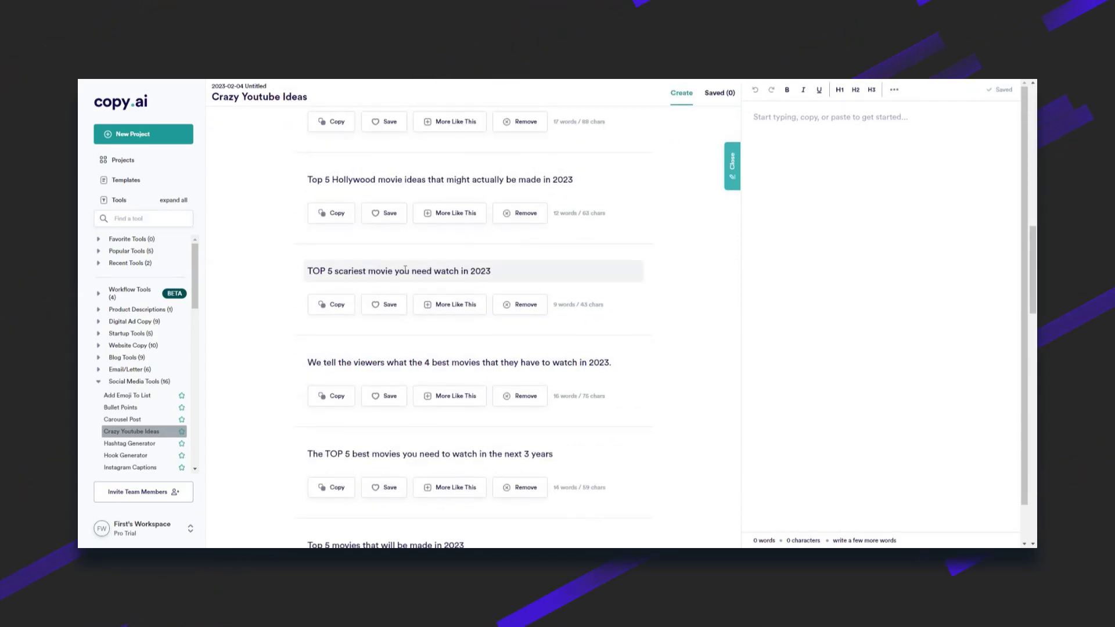
Copy 'TOP 5 scariest movie you need watch in 2023' and paste it into the editor
{"action": "triple_click", "coordinate": [455, 268]}
{"action": "right_click", "coordinate": [455, 267]}
{"action": "left_click", "coordinate": [473, 275]}
{"action": "right_click", "coordinate": [860, 133]}
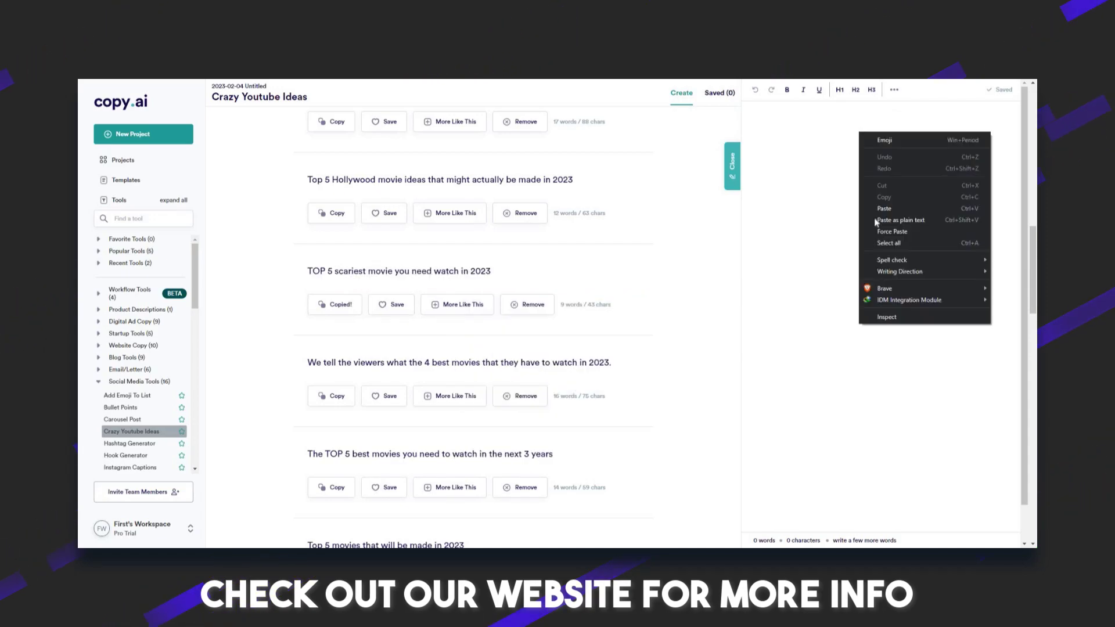
{"action": "left_click", "coordinate": [900, 220]}
{"action": "scroll", "coordinate": [684, 381], "scroll_direction": "down", "scroll_amount": 10}
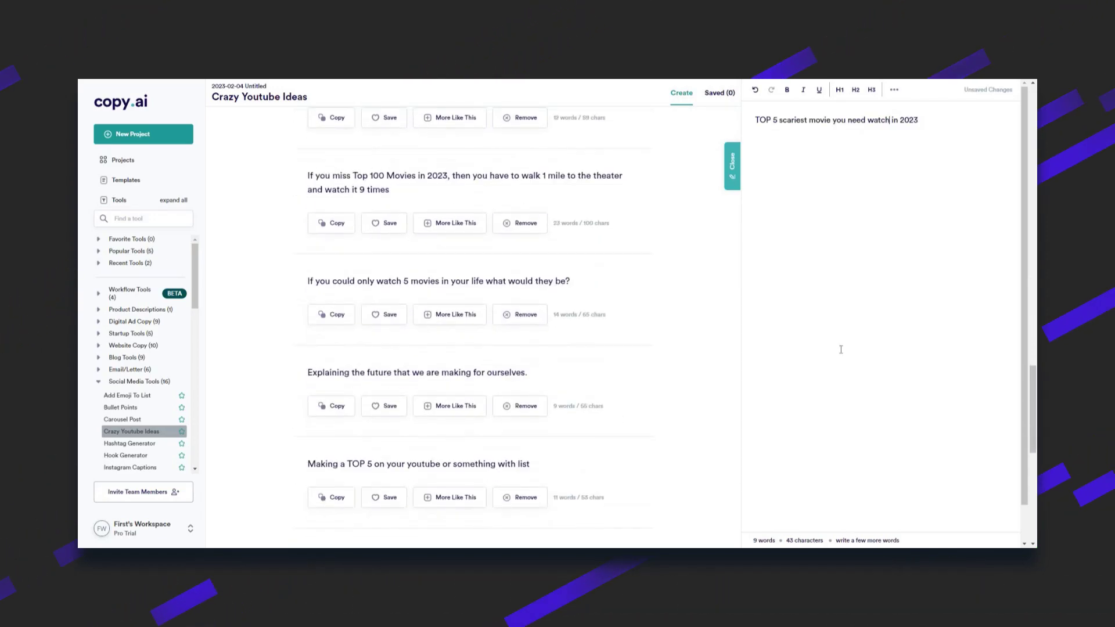
{"action": "scroll", "coordinate": [515, 254], "scroll_direction": "up", "scroll_amount": 10}
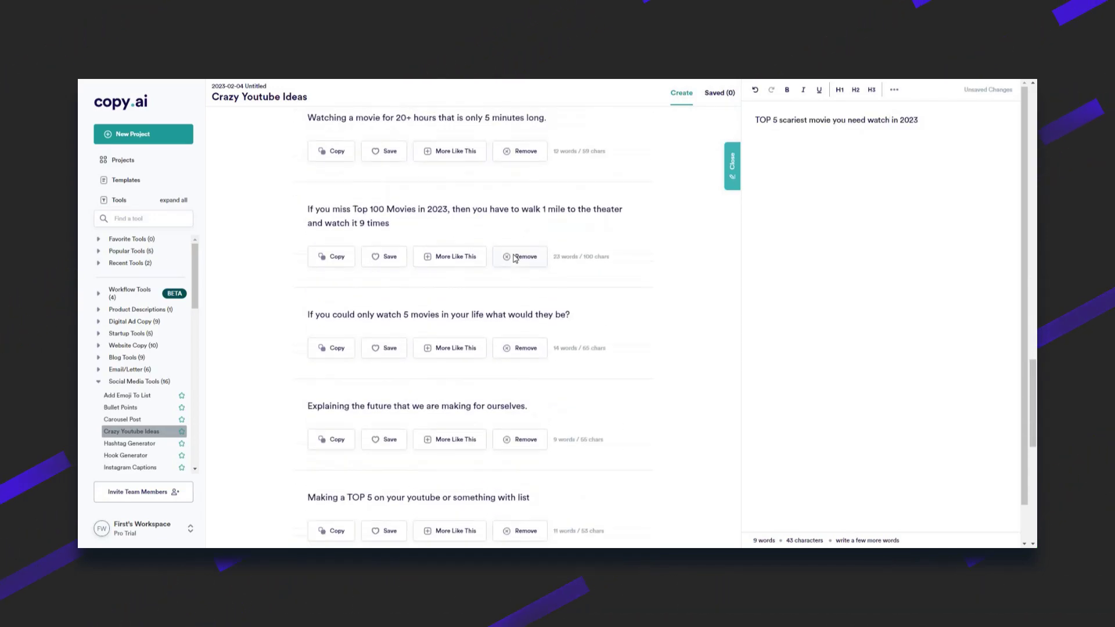
Open the Copy.ai Templates library and browse the Website Copy and Fun categories
{"action": "left_click", "coordinate": [146, 185]}
{"action": "scroll", "coordinate": [545, 296], "scroll_direction": "down", "scroll_amount": 15}
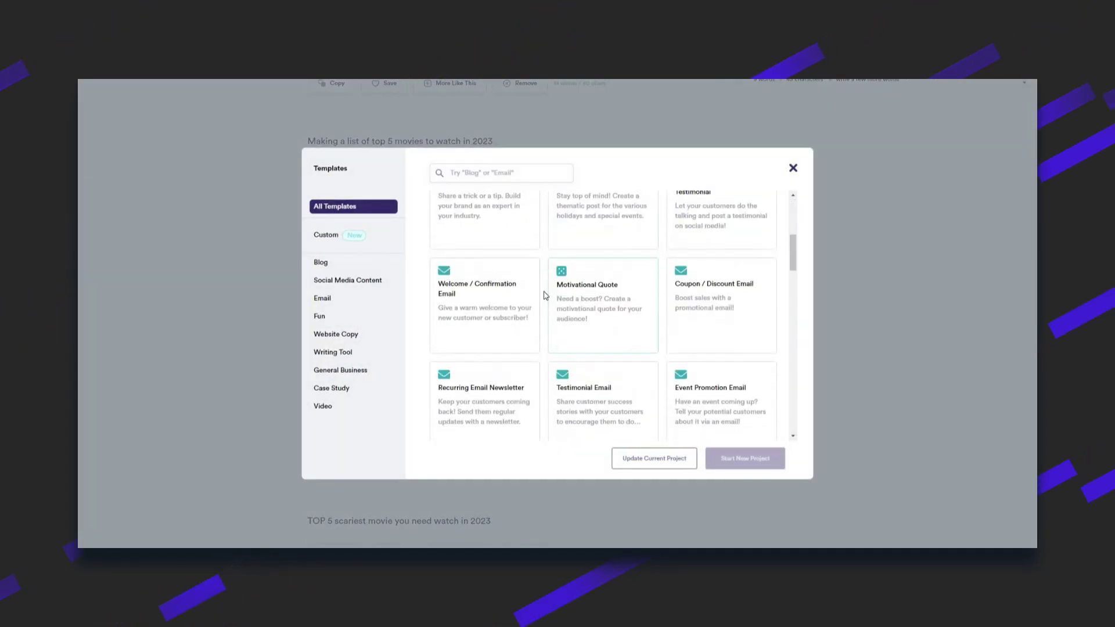
{"action": "left_click", "coordinate": [373, 333]}
{"action": "left_click", "coordinate": [339, 316]}
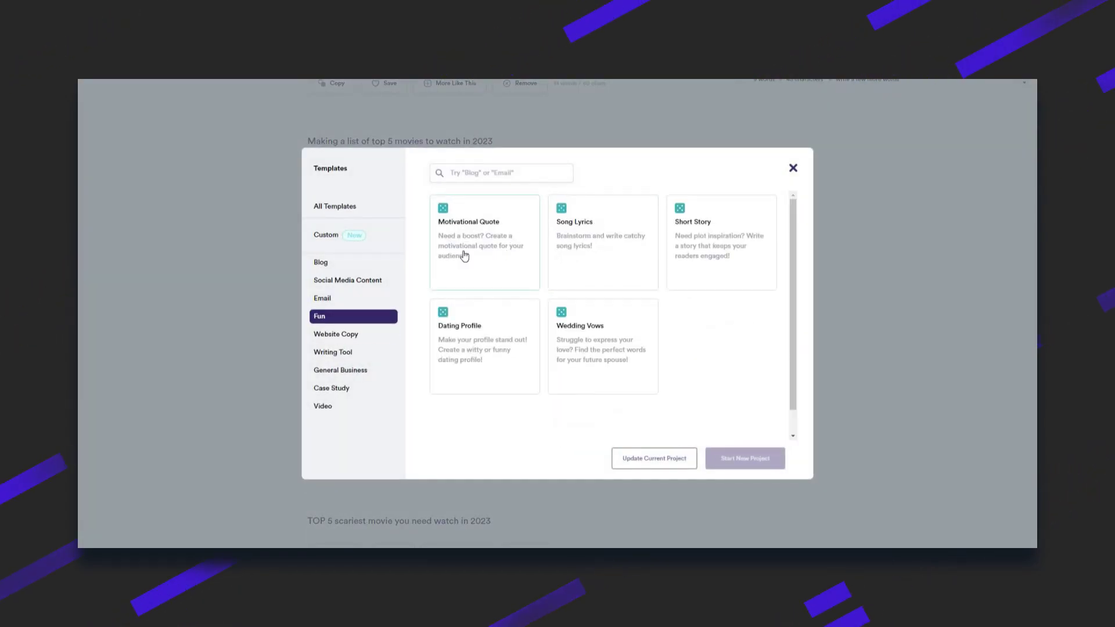